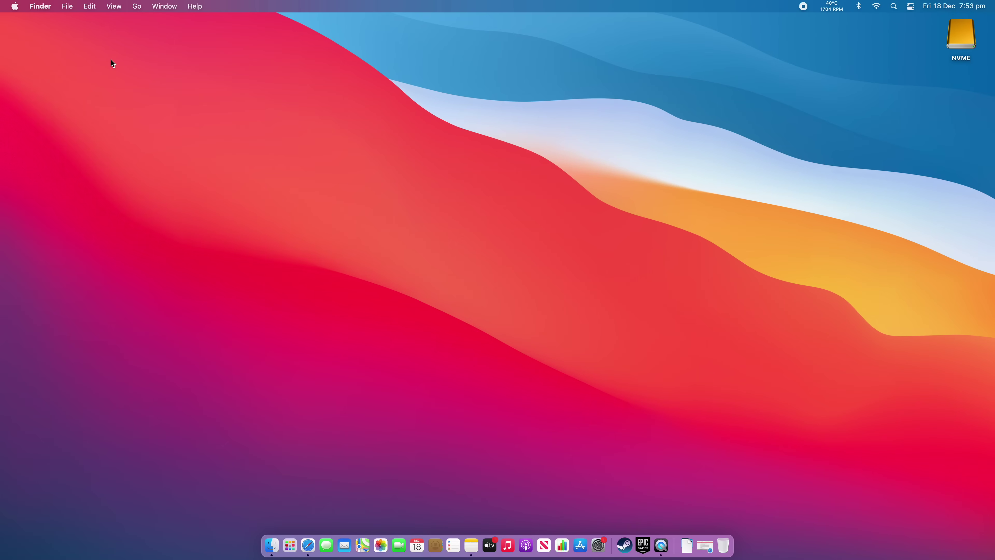
Step: Bring Safari back and scroll the Technical Preview page down to Step 3's build 50385 download
click(308, 545)
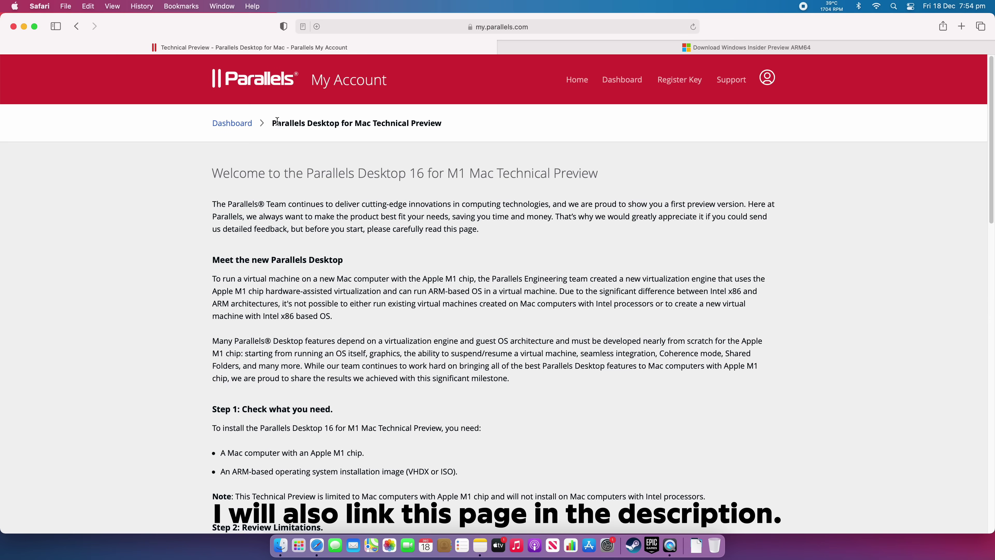
drag(273, 124, 440, 127)
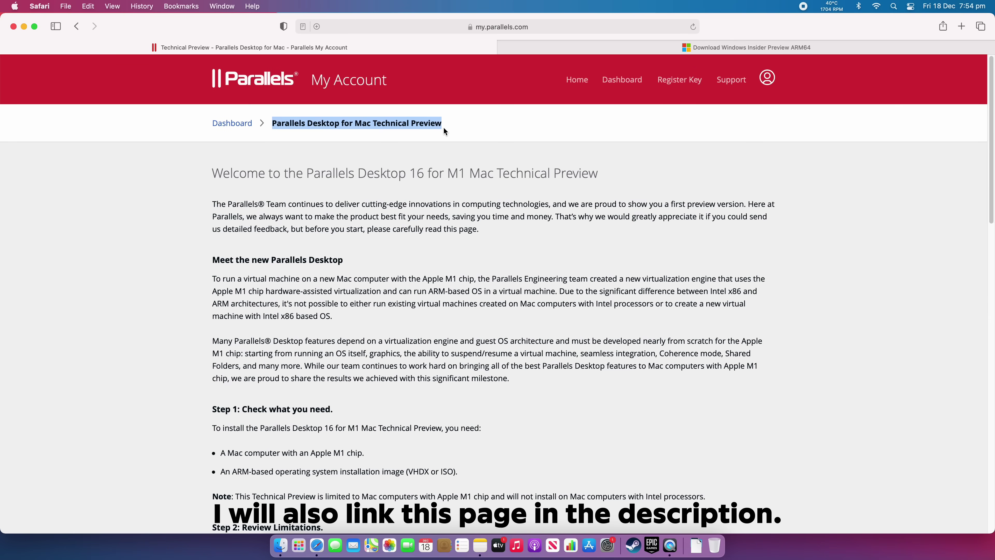
click(455, 130)
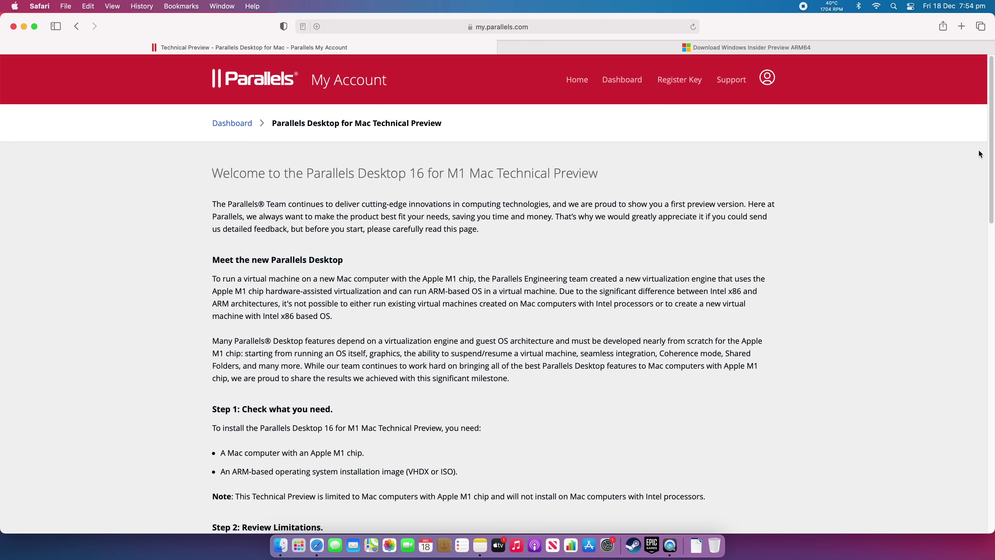
drag(991, 143, 989, 215)
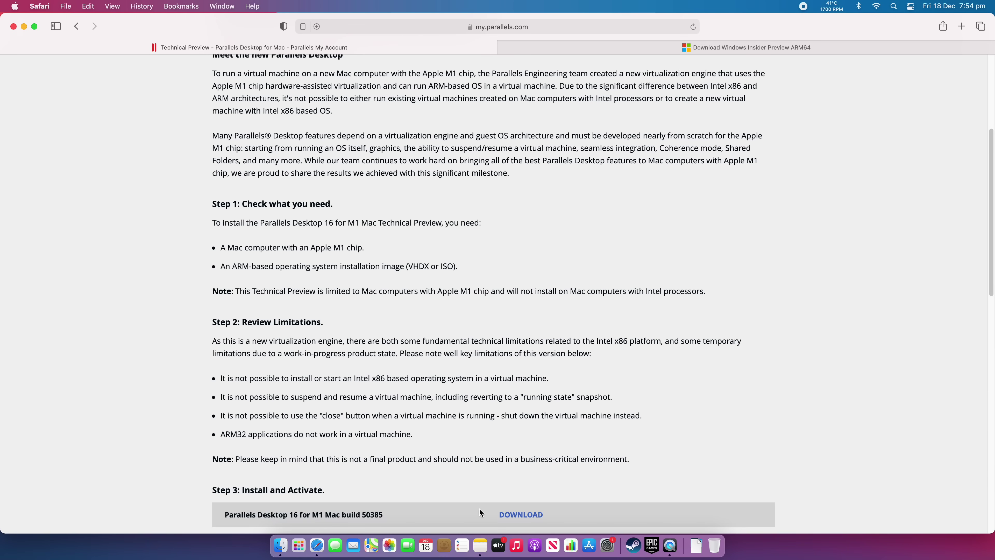
Step: Download ParallelsDesktop-16.3.0-50385.dmg, allow the download, and launch its installer past the security prompt
click(516, 516)
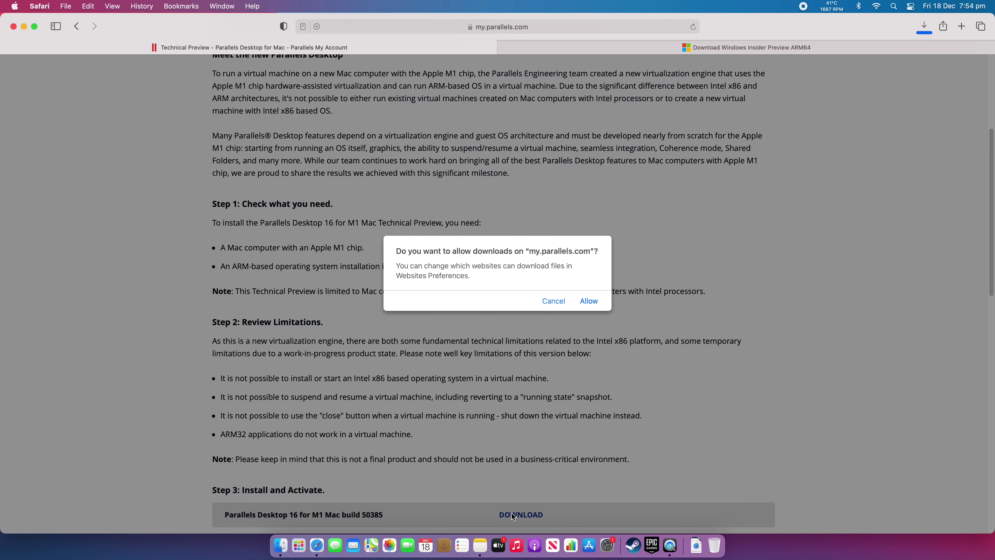
click(588, 301)
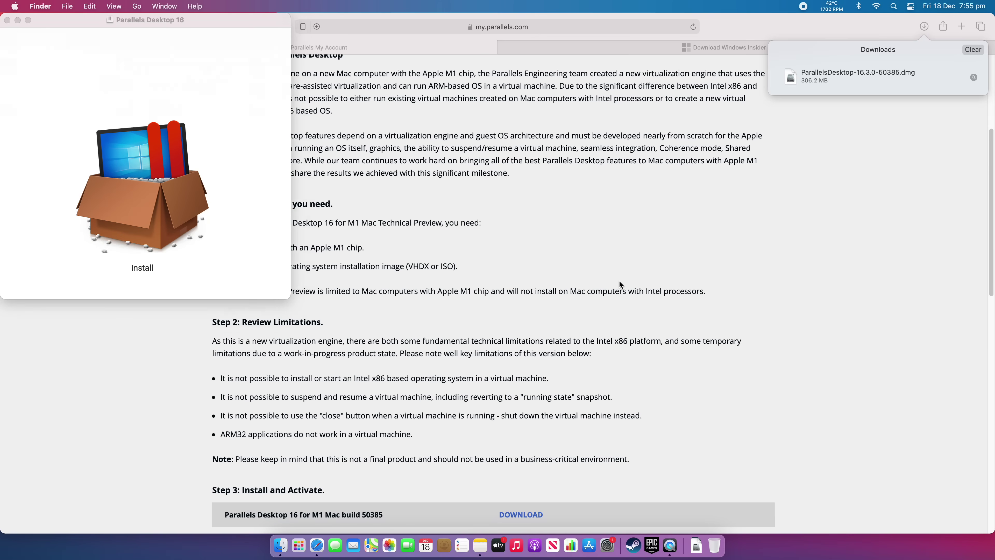
double_click(144, 177)
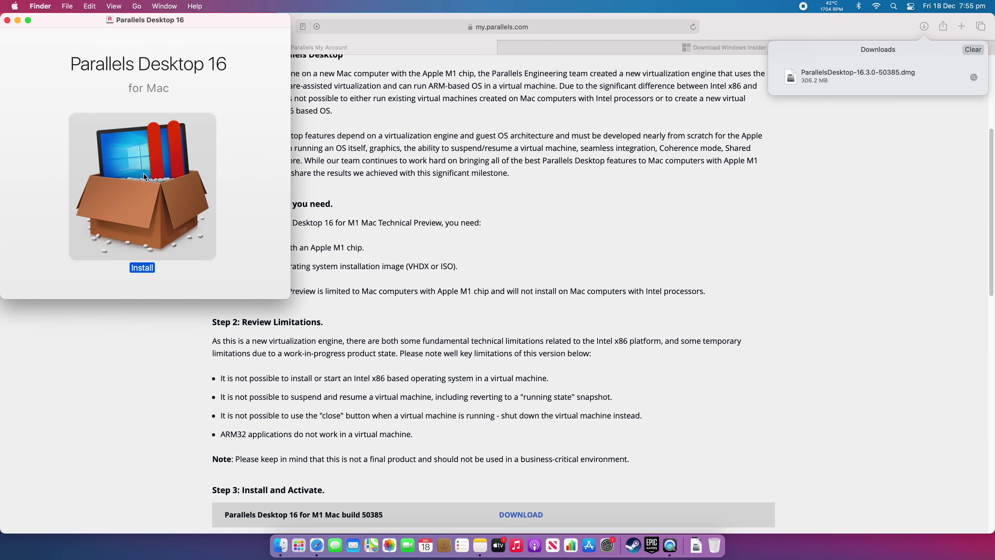
click(480, 212)
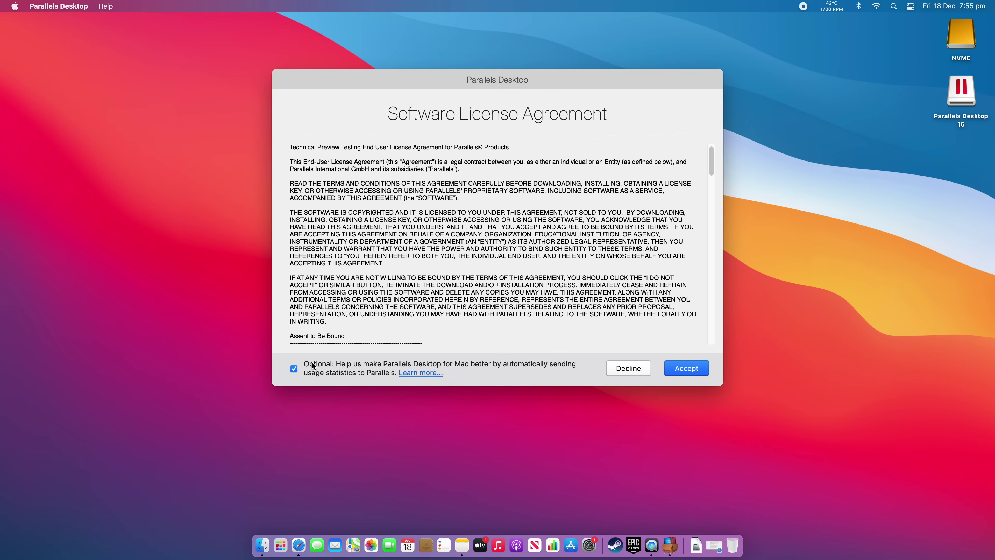
Step: Accept the license agreement without sending usage statistics and enter the administrator password
click(294, 368)
click(682, 370)
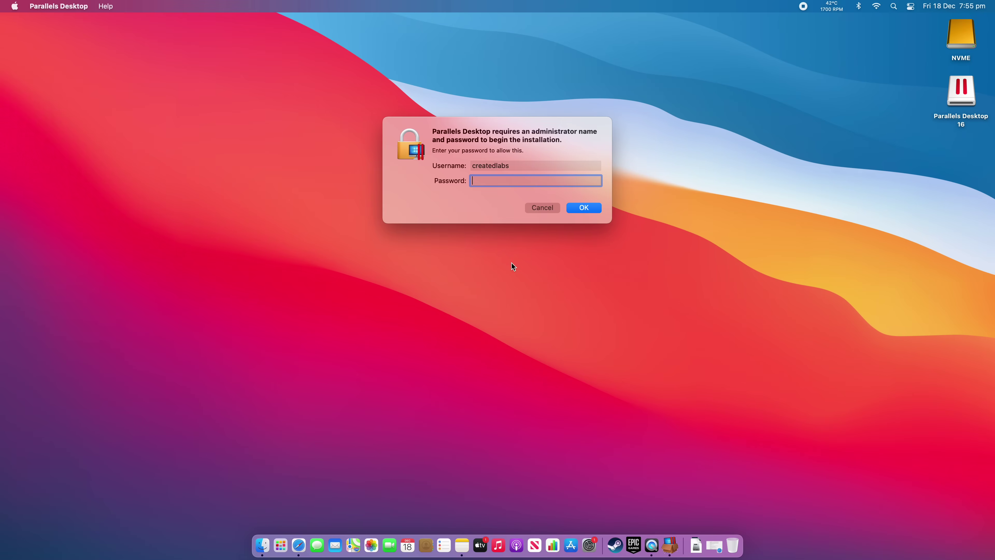
text(•••••••)
key(Return)
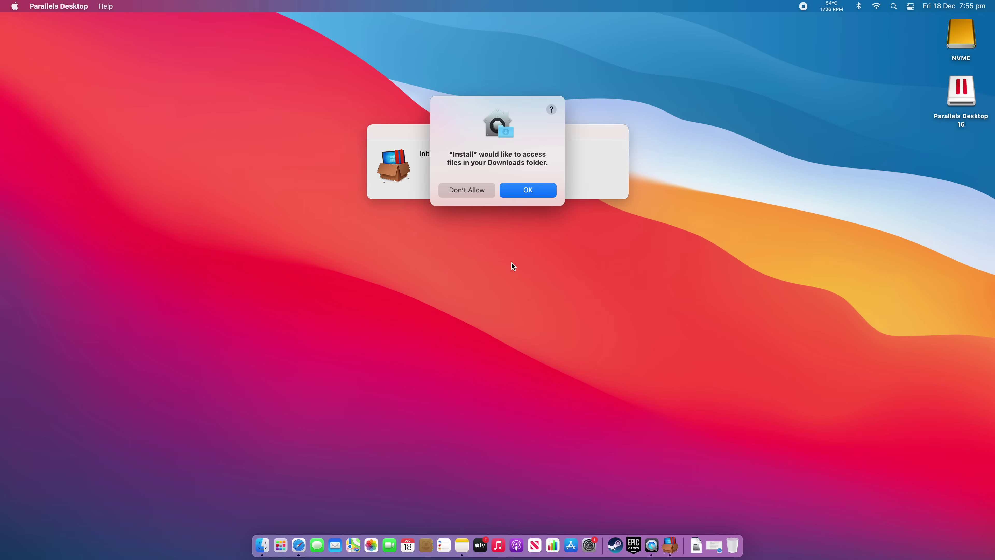
Step: Grant Parallels Desktop access to the Desktop, Documents and Downloads folders and finish setup
click(516, 189)
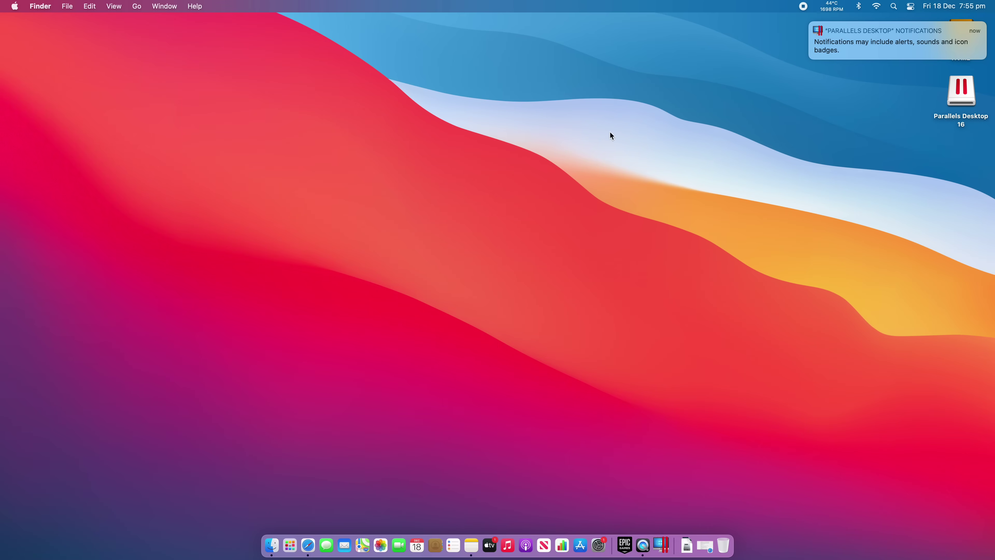
click(810, 23)
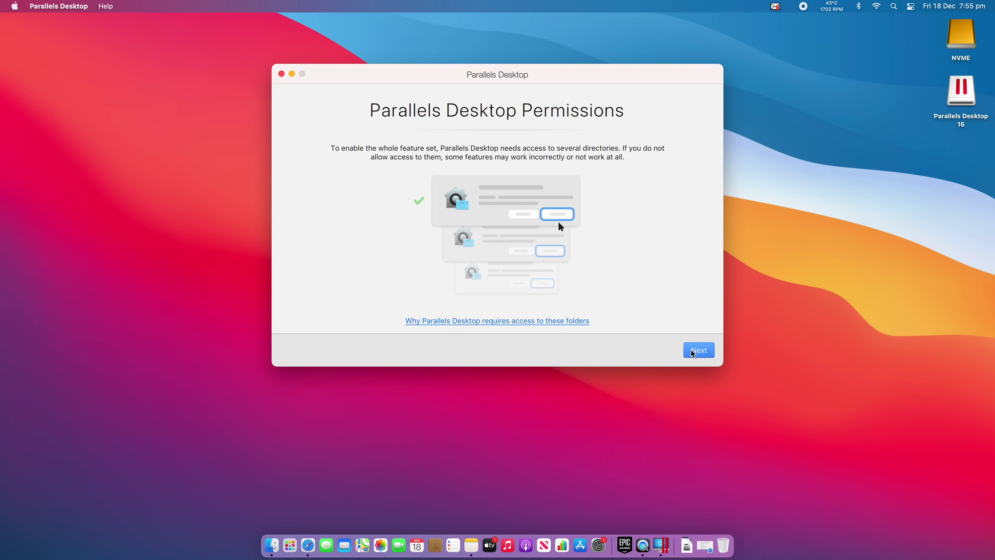
click(693, 353)
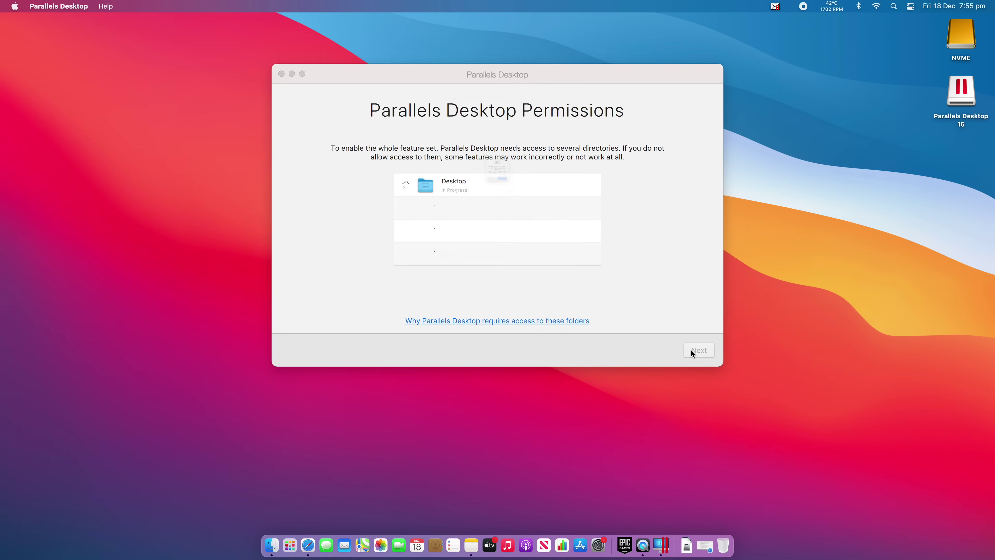
click(526, 227)
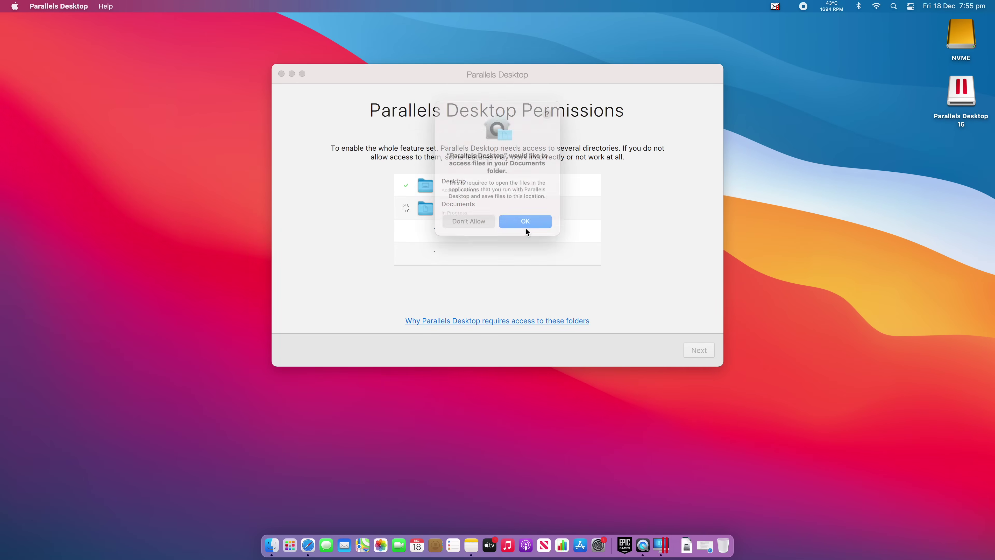
click(527, 229)
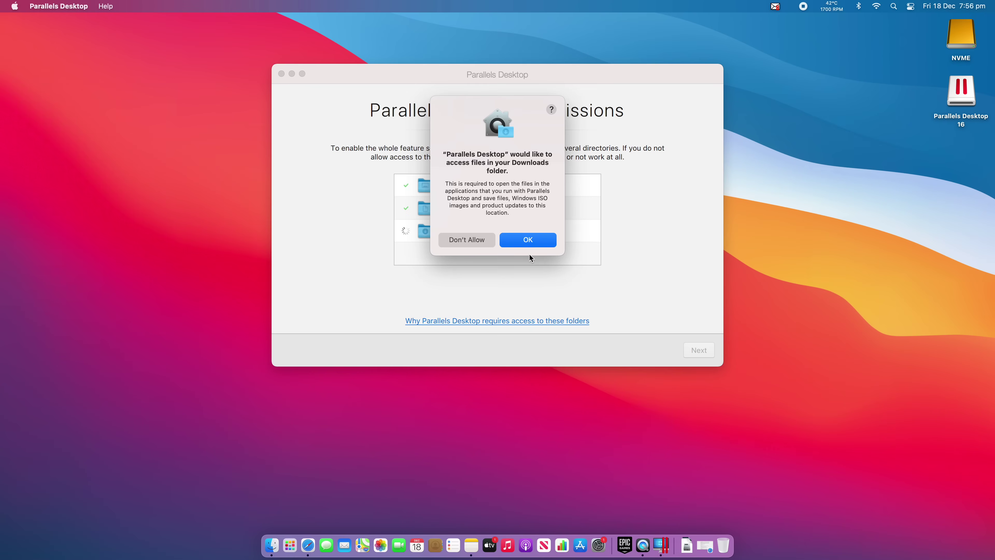
click(526, 247)
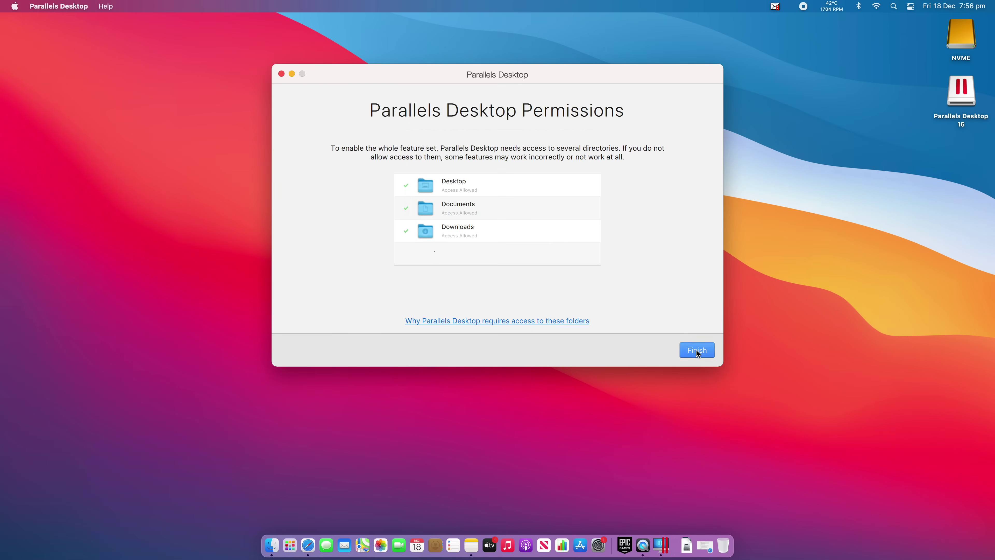
click(696, 350)
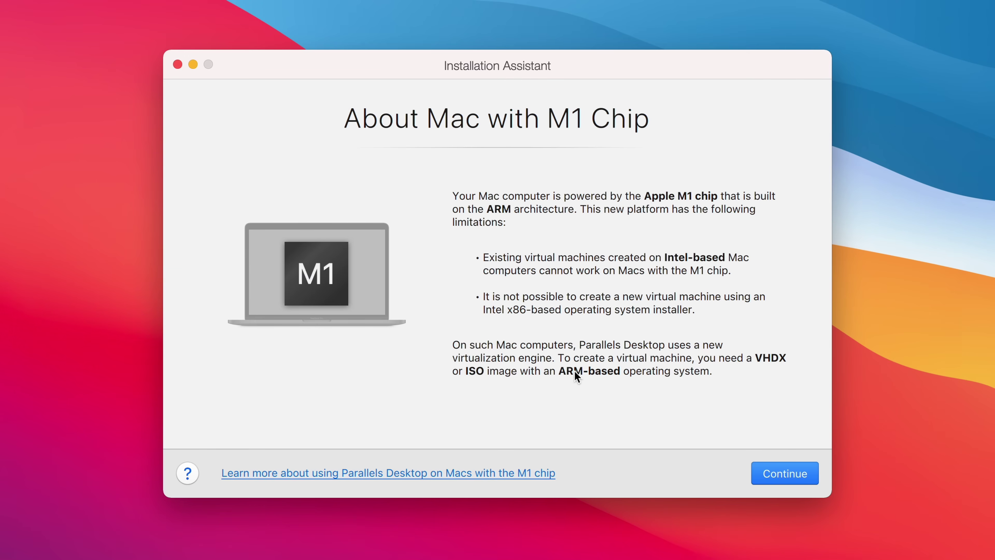
Step: Leave the Installation Assistant at the M1 notice and restore the minimized Safari window
key(super+Tab)
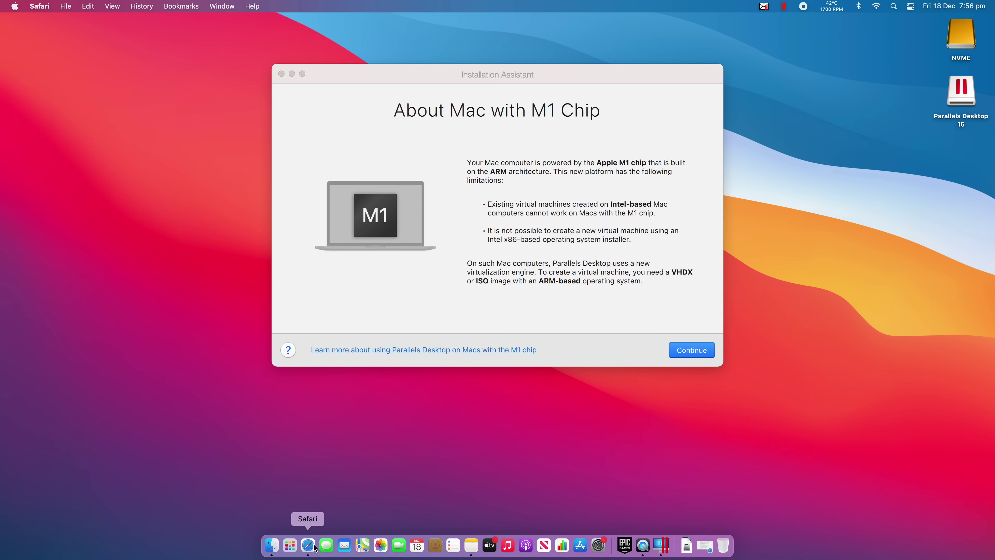
click(315, 546)
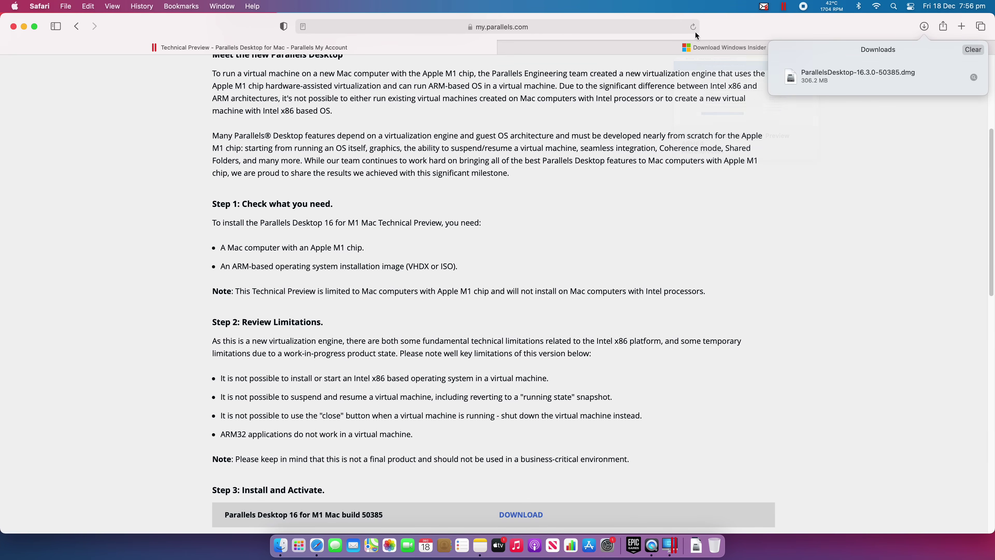
Step: On the Windows Insider Preview ARM64 page, request the Windows 10 Client ARM64 Build 20231 download
click(718, 25)
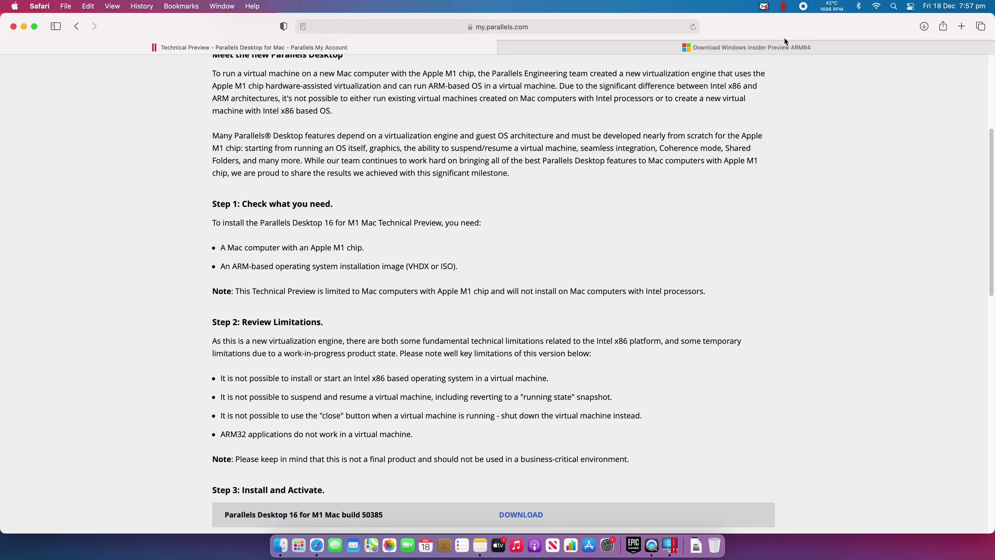
click(747, 48)
click(524, 27)
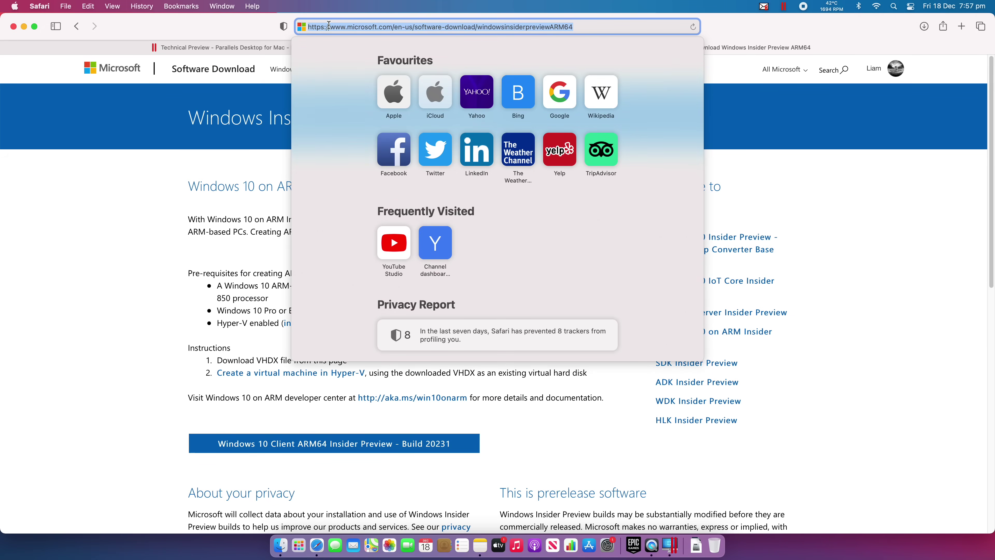
click(169, 188)
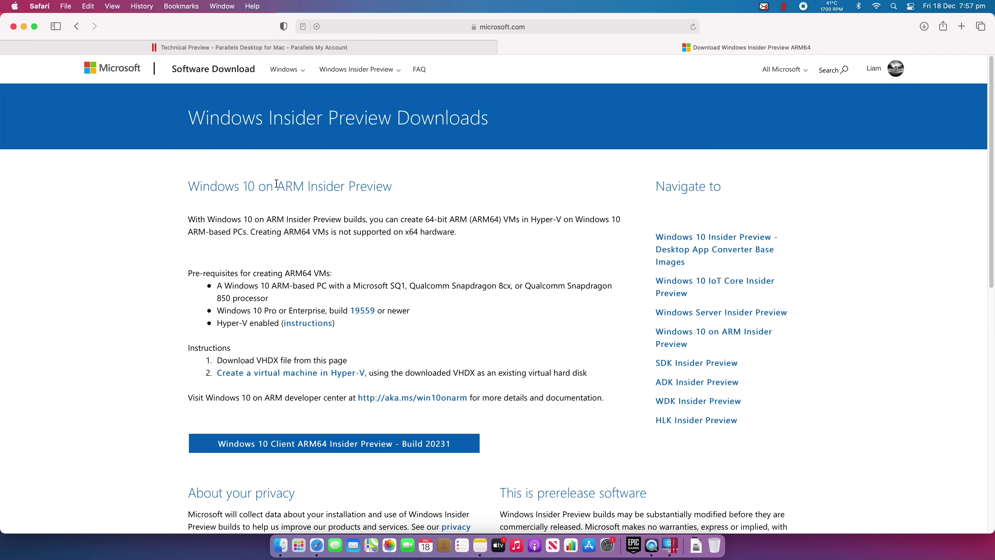
drag(277, 186, 402, 185)
click(403, 188)
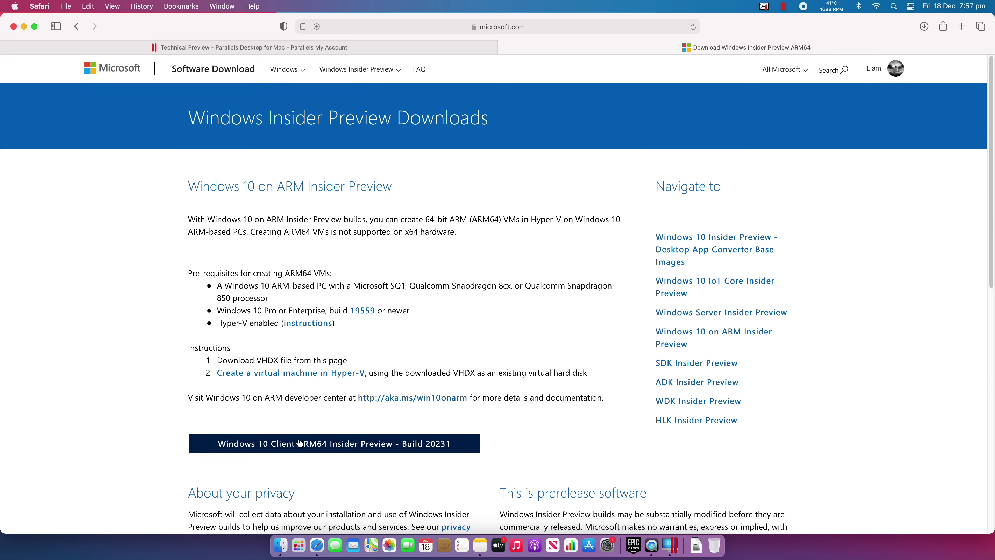
click(366, 446)
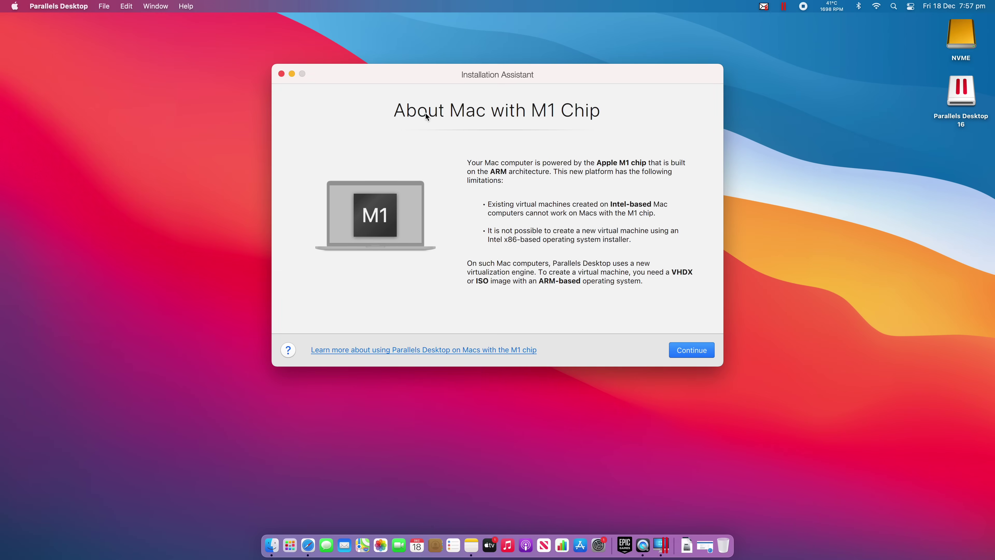
Step: Move past the M1 notice and create a VM from Windows10_InsiderPreview_Client_ARM64_en-us_20231.VHDX
click(686, 550)
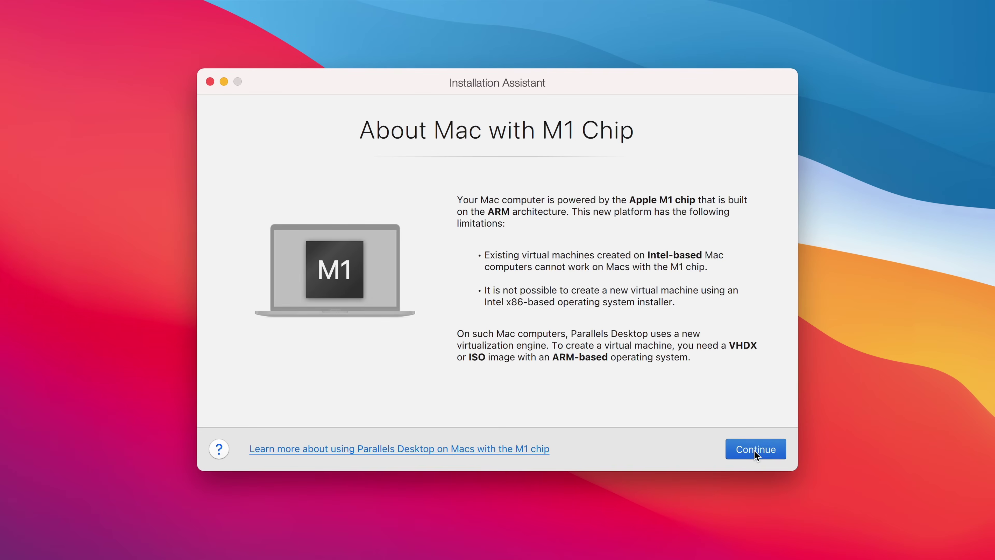
click(691, 351)
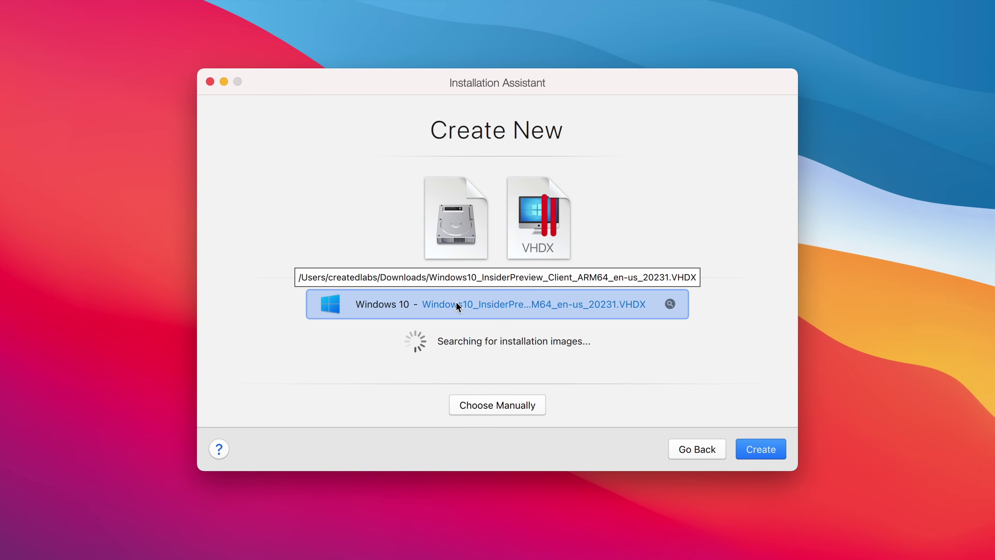
click(753, 450)
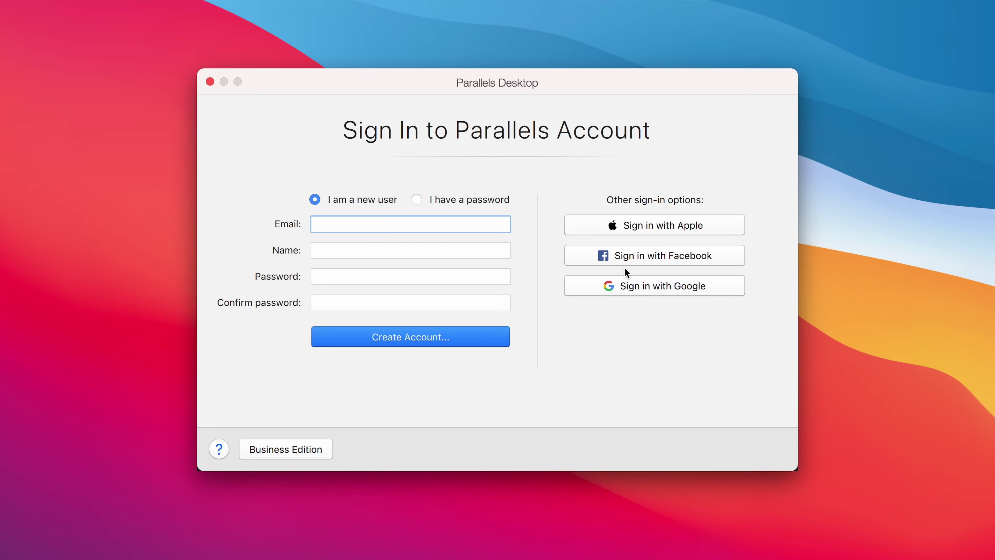
Step: Choose to sign in with an existing Parallels account password
click(417, 199)
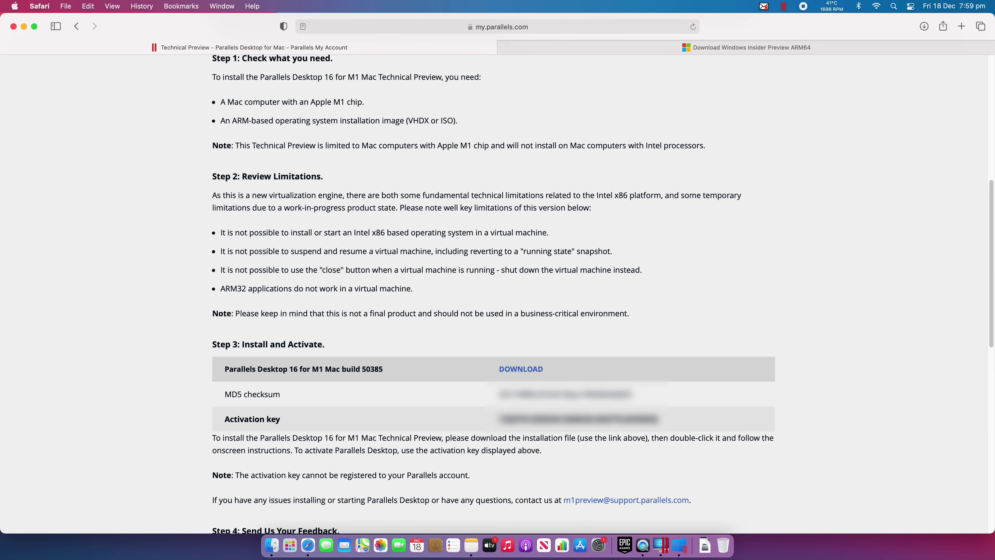
Step: Copy the Technical Preview activation key from Safari into Parallels Desktop and activate it
drag(499, 419, 659, 419)
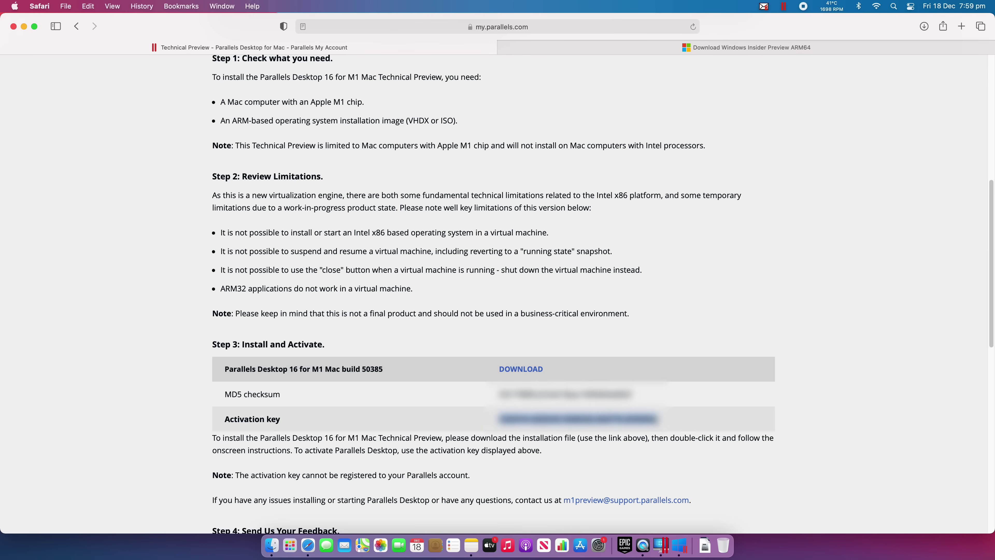
key(super+c)
click(22, 26)
click(392, 235)
key(super+v)
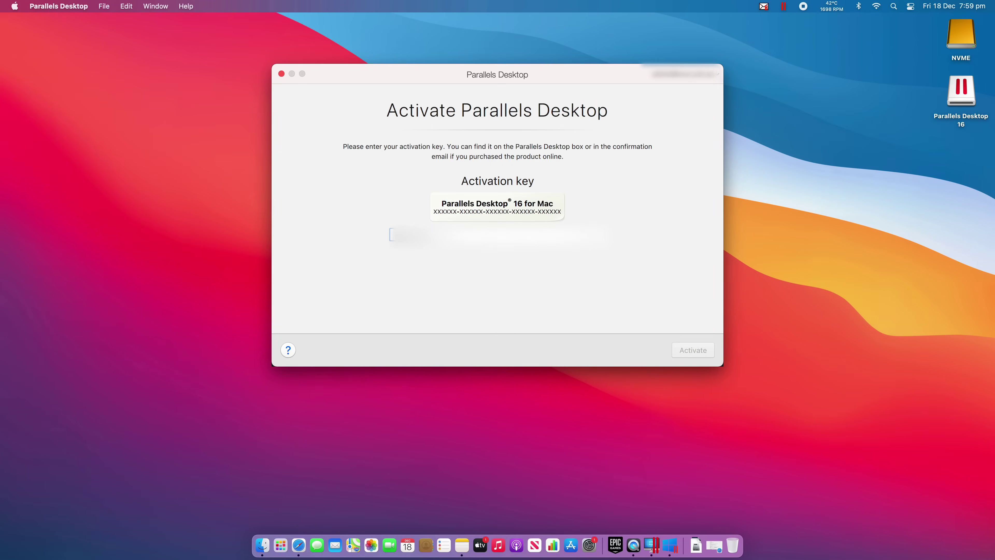
click(692, 350)
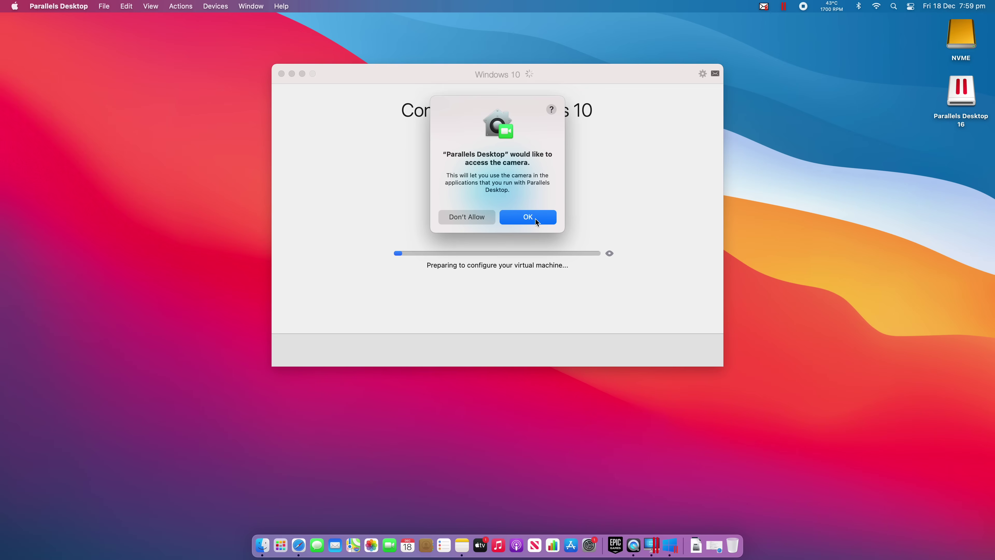
Step: Allow Parallels Desktop camera, microphone and removable-volume access
click(536, 221)
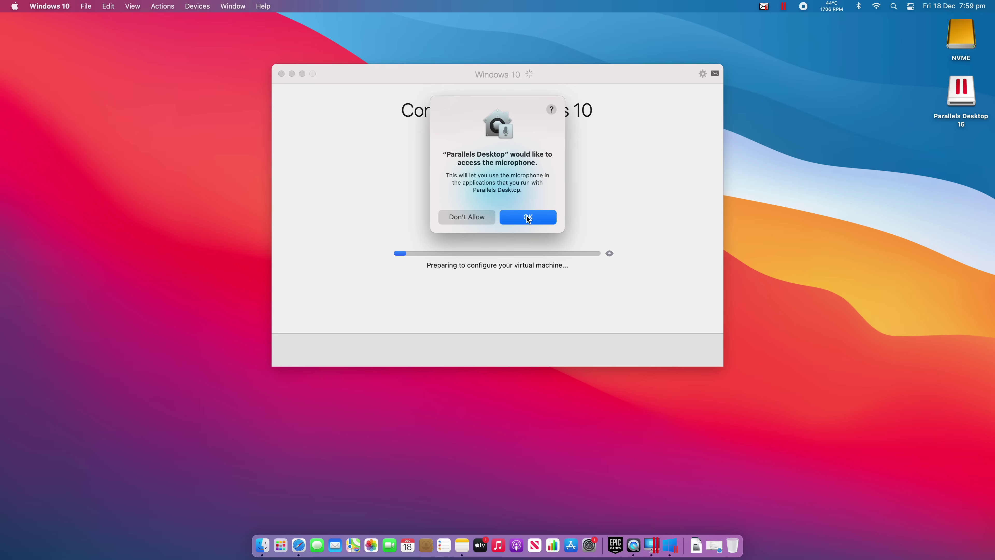
click(529, 218)
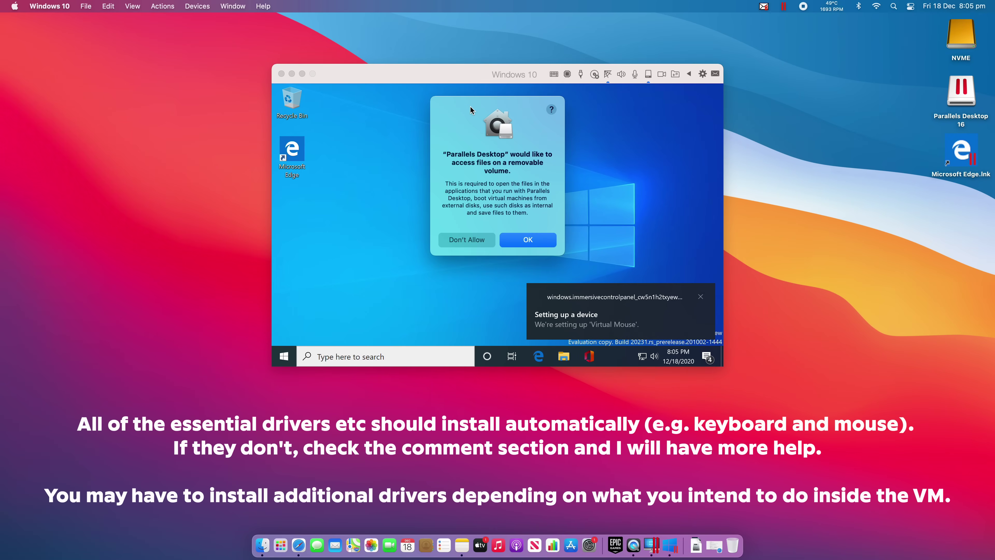
click(522, 240)
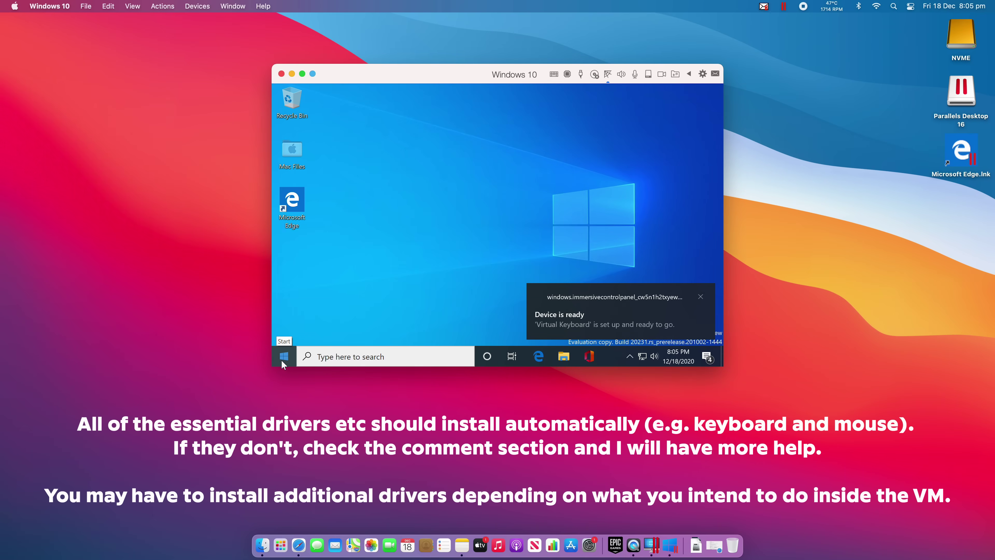
Step: Enlarge and reposition the Windows 10 VM window, then launch Microsoft Edge from Start
drag(272, 367, 51, 490)
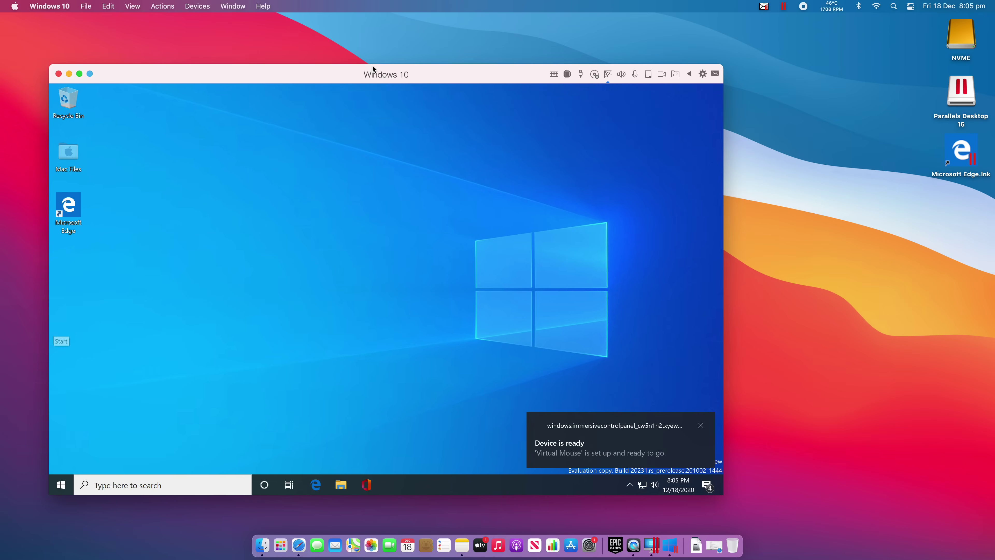
drag(373, 73, 479, 60)
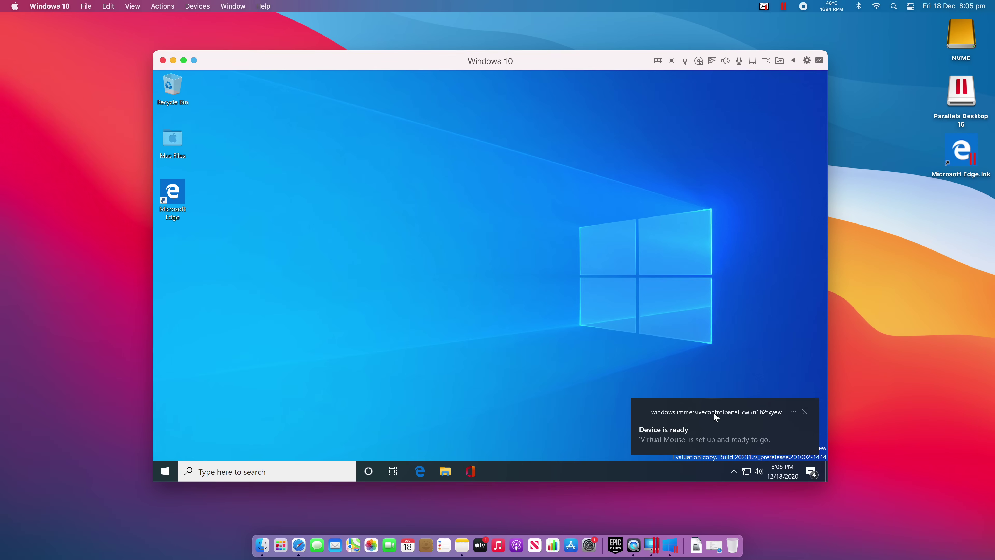
click(165, 471)
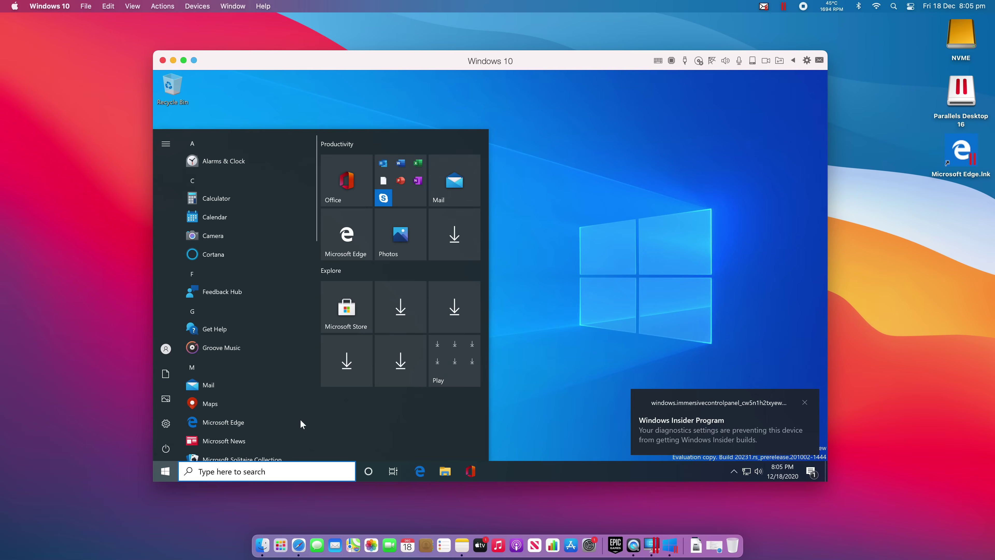
click(246, 426)
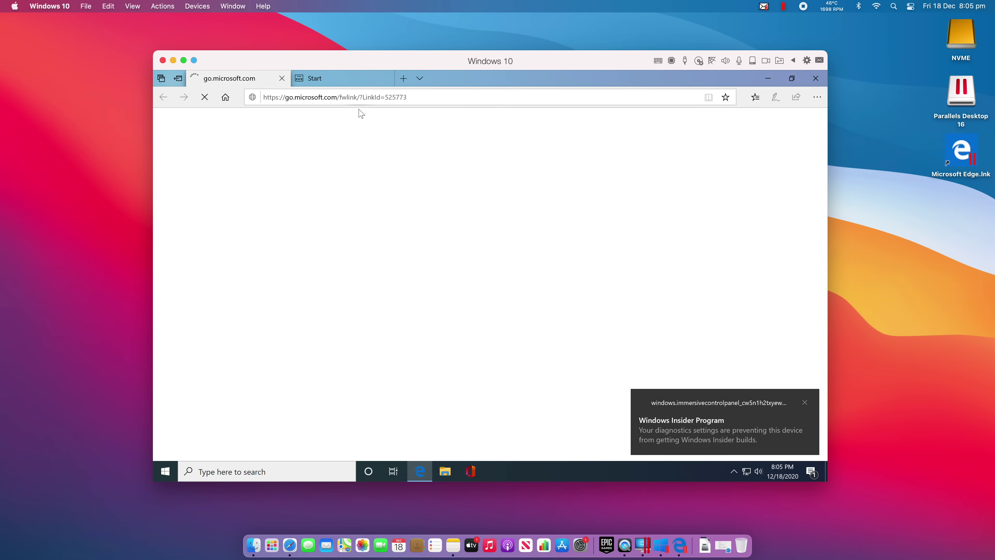
Step: Search the web for 'steam' in Edge and open the official Steam website
click(342, 81)
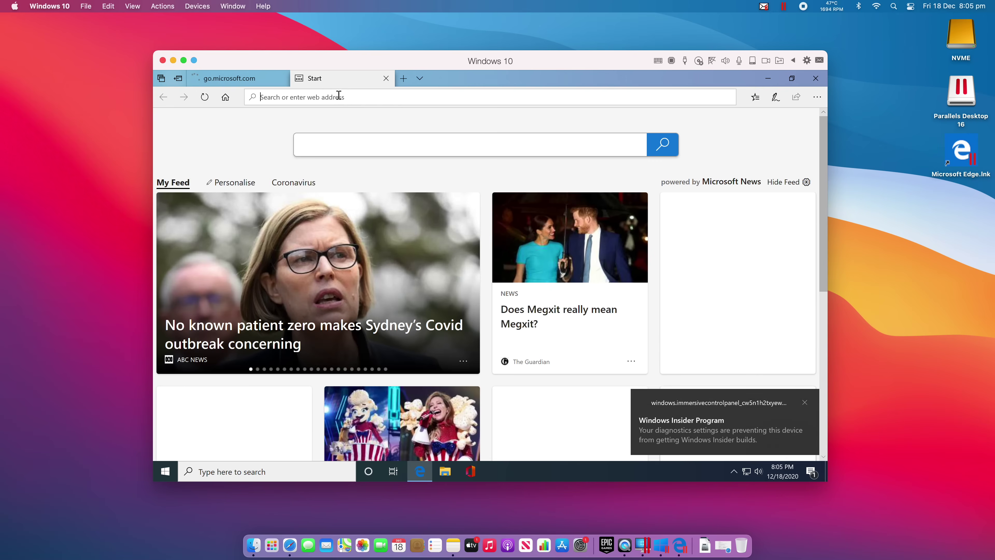
text(steam)
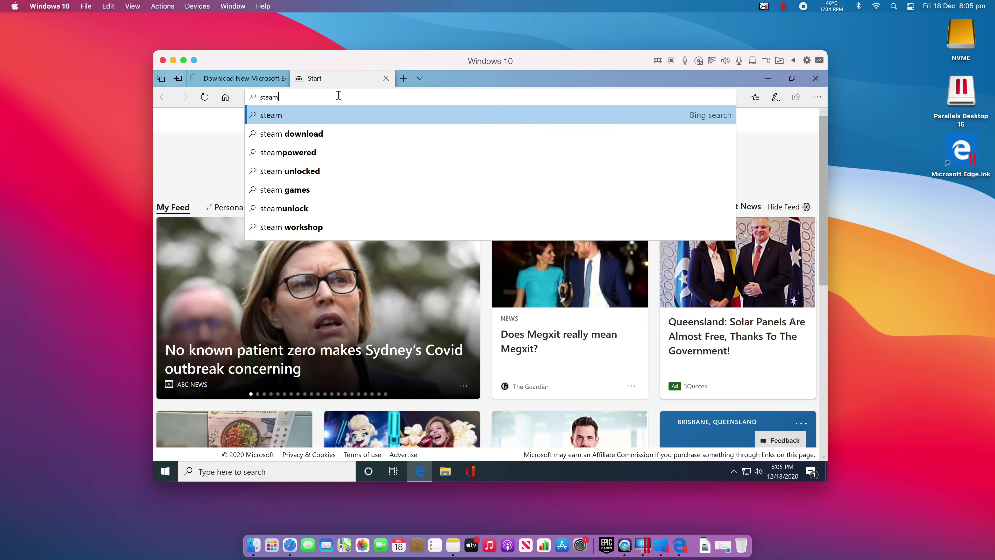
key(Return)
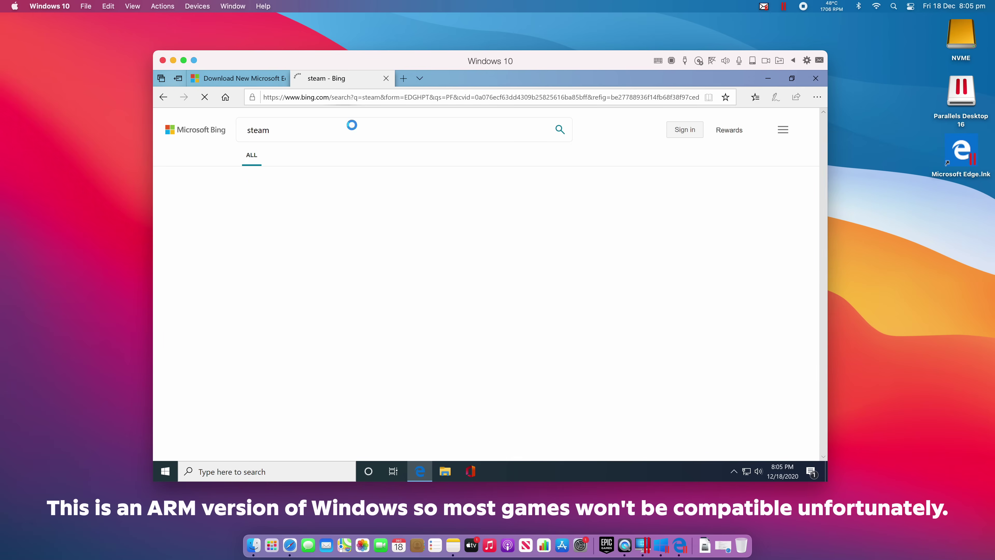
click(318, 221)
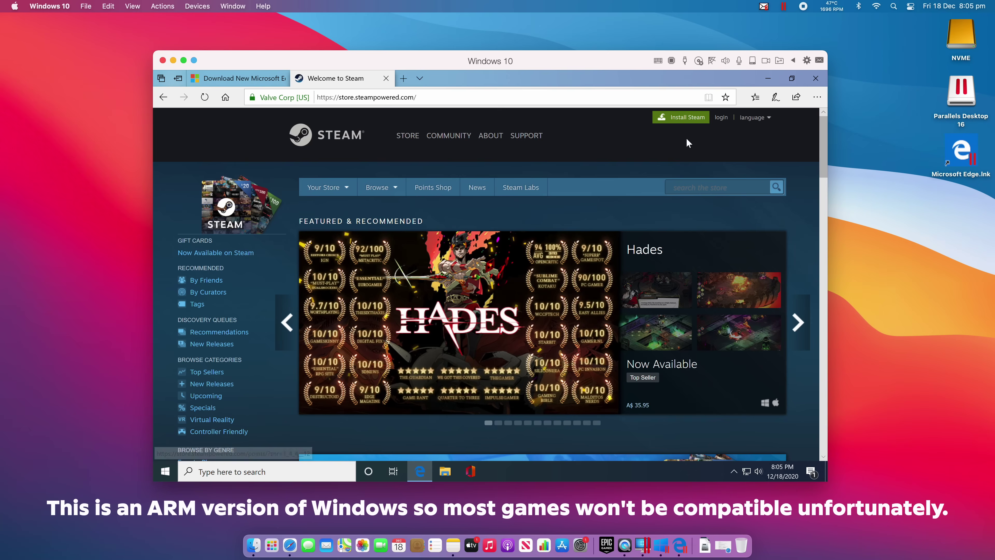
Step: Download the Steam installer from Steam's About page and run SteamSetup.exe
click(693, 125)
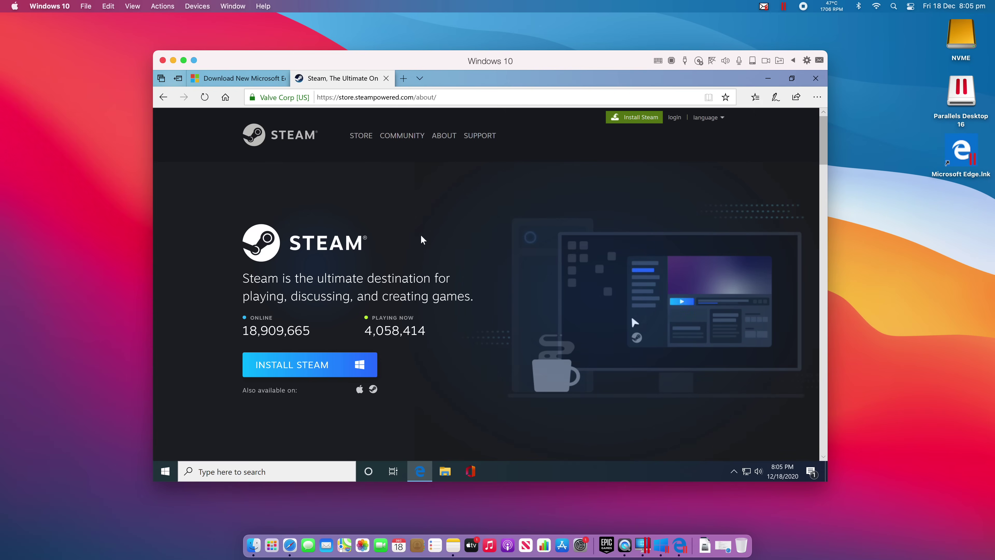
click(335, 362)
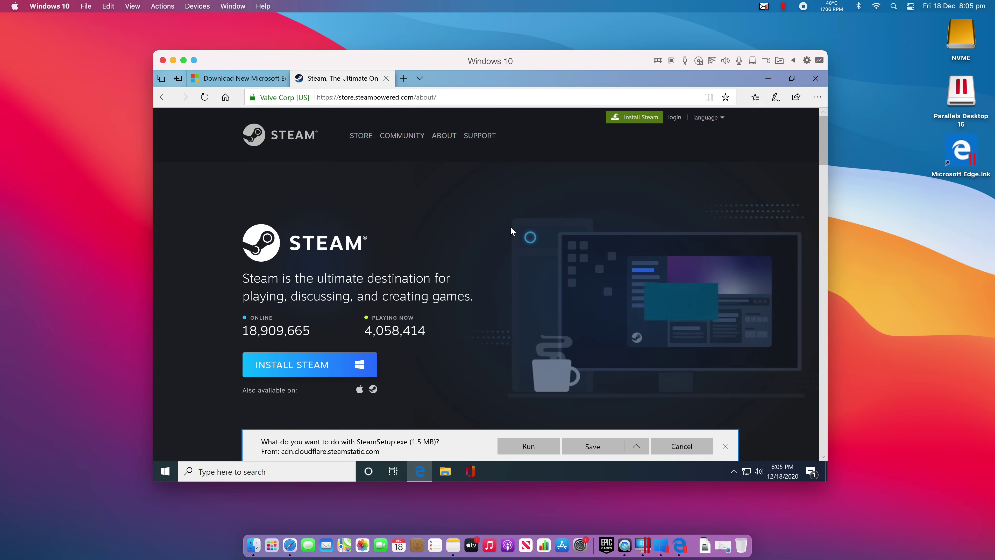
click(542, 450)
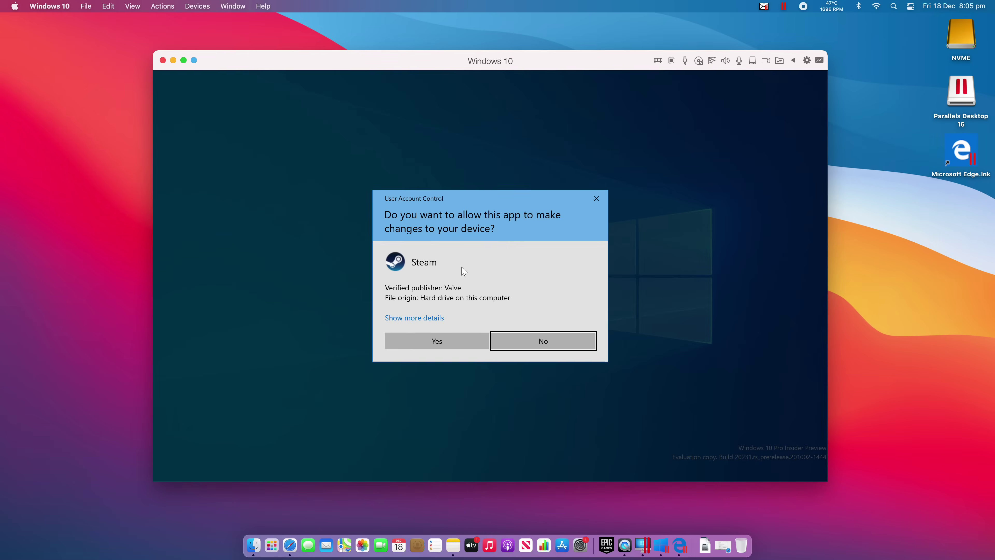
Step: Approve the Steam installer's UAC prompt, make Windows 10 full screen, and deny Parallels accessibility access
click(454, 341)
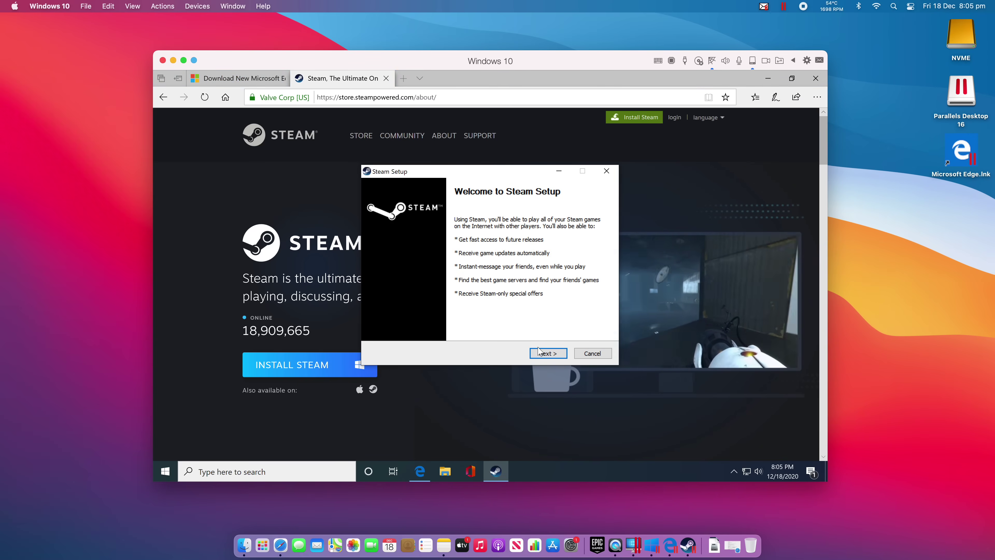
click(184, 60)
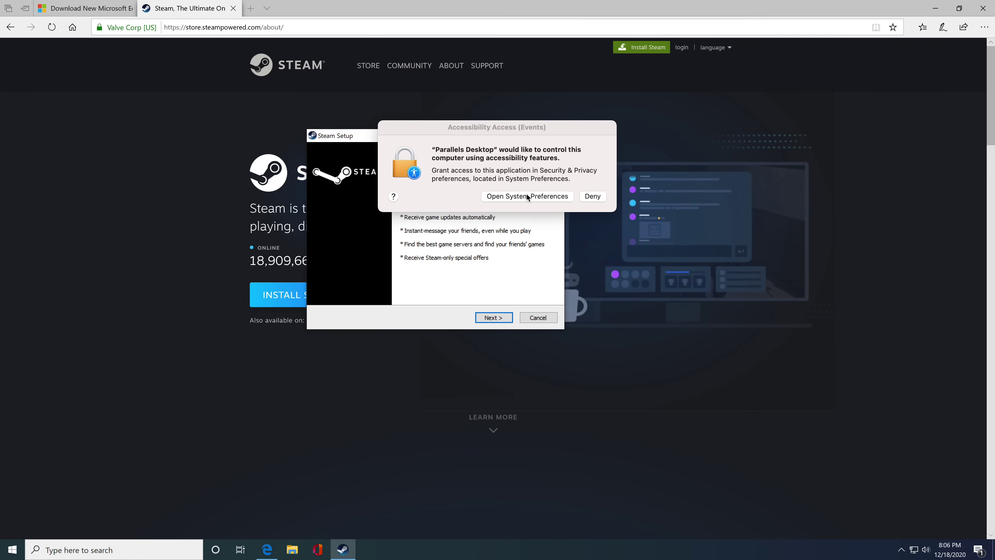
click(593, 197)
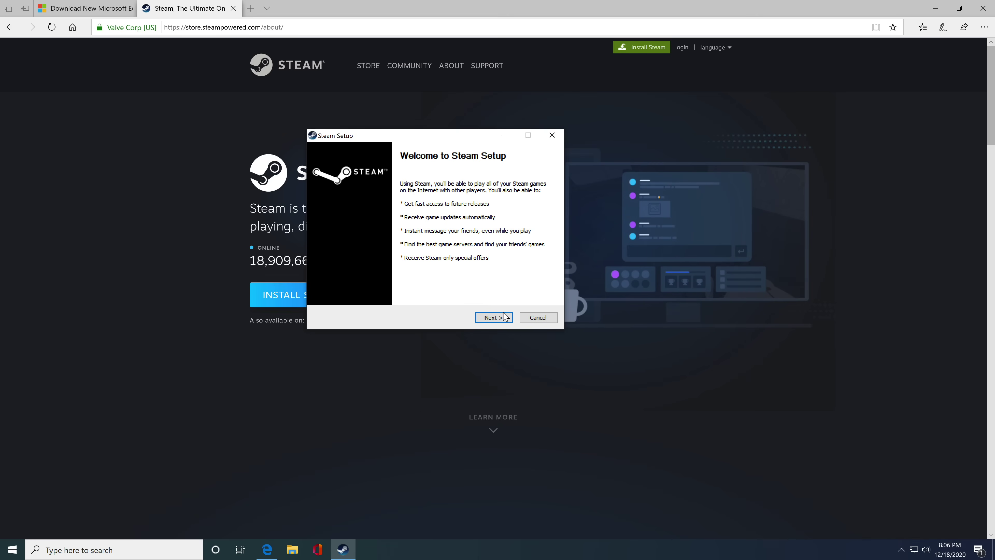
Step: Cancel the Steam Setup wizard and minimize Edge to reveal the empty Windows desktop
click(538, 318)
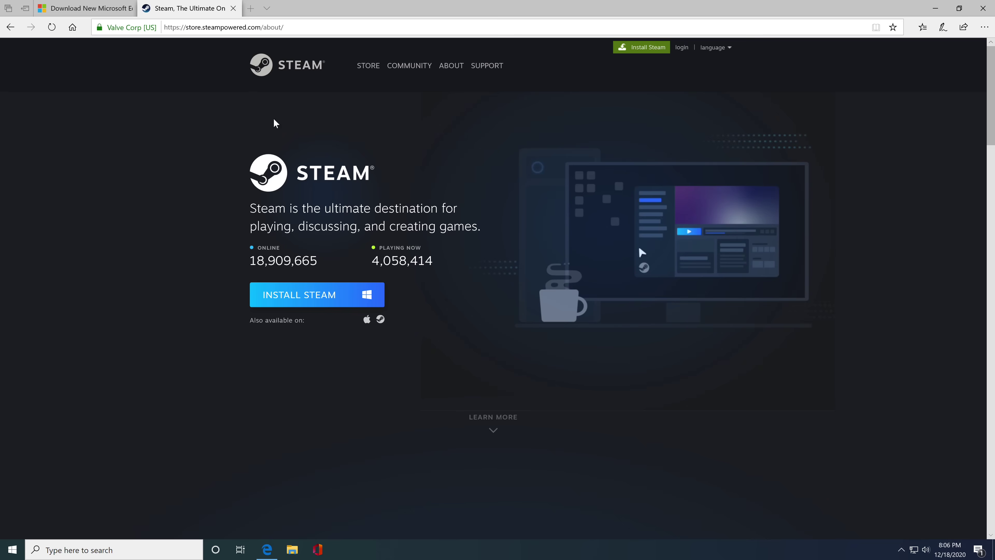
scroll(207, 175, down, 4)
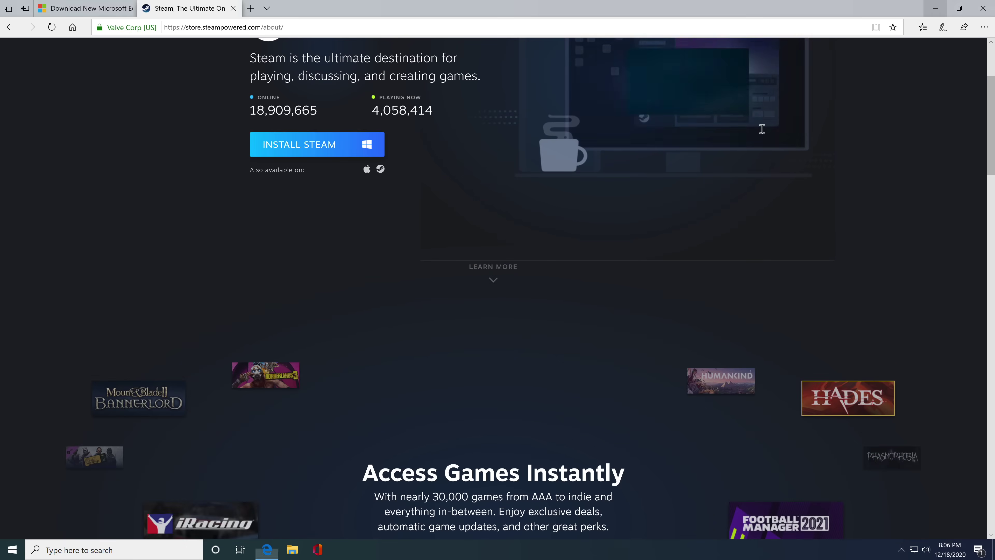
click(935, 7)
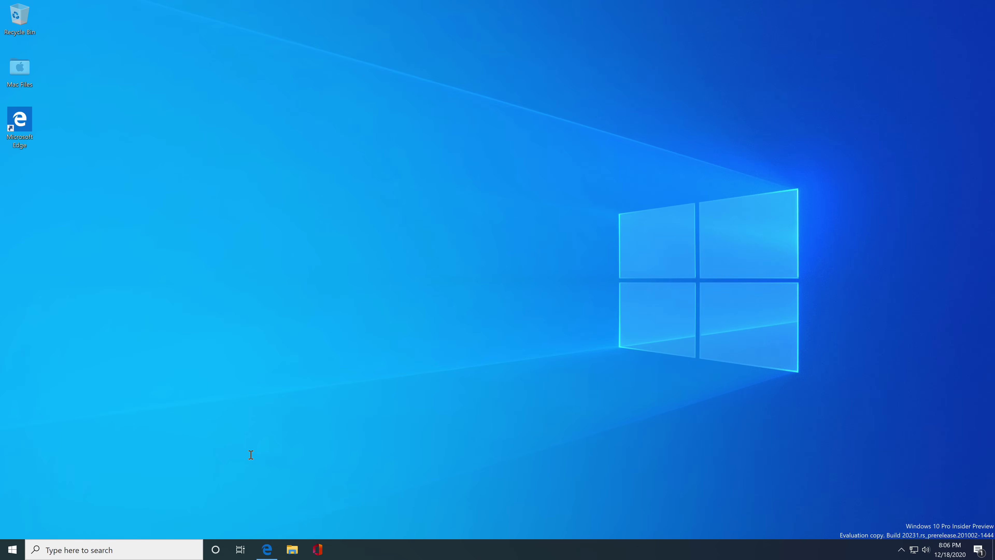
Step: Flip between the Mac desktop and the Windows space with Cmd+Tab and Control+arrows, ending on full-screen Windows 10
key(super+Tab)
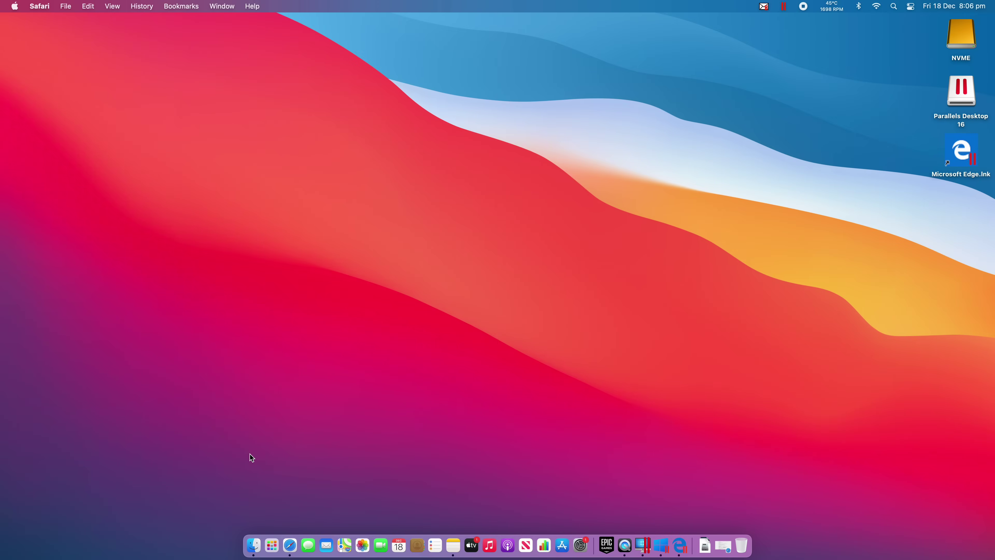
key(super+Tab)
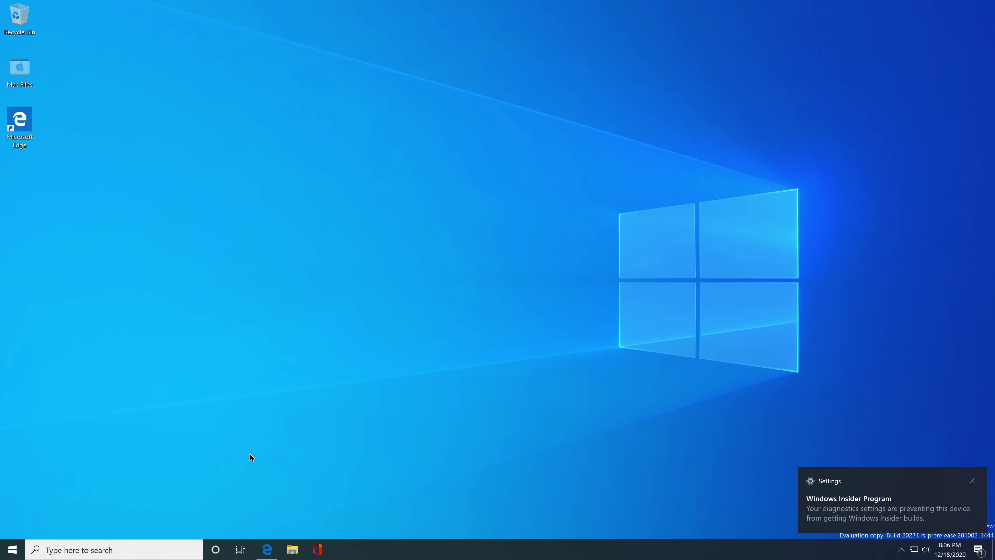
key(super+Tab)
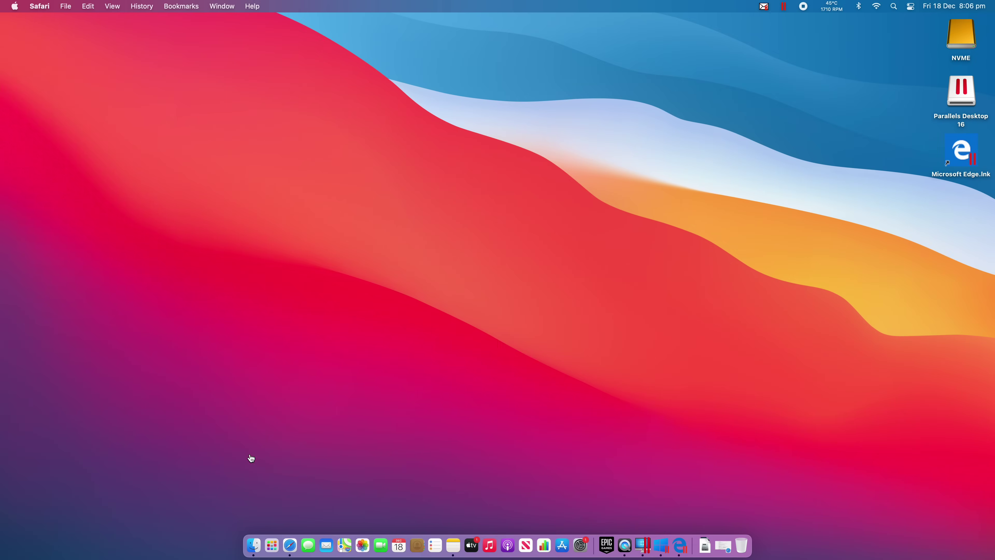
key(ctrl+Right)
key(ctrl+Left)
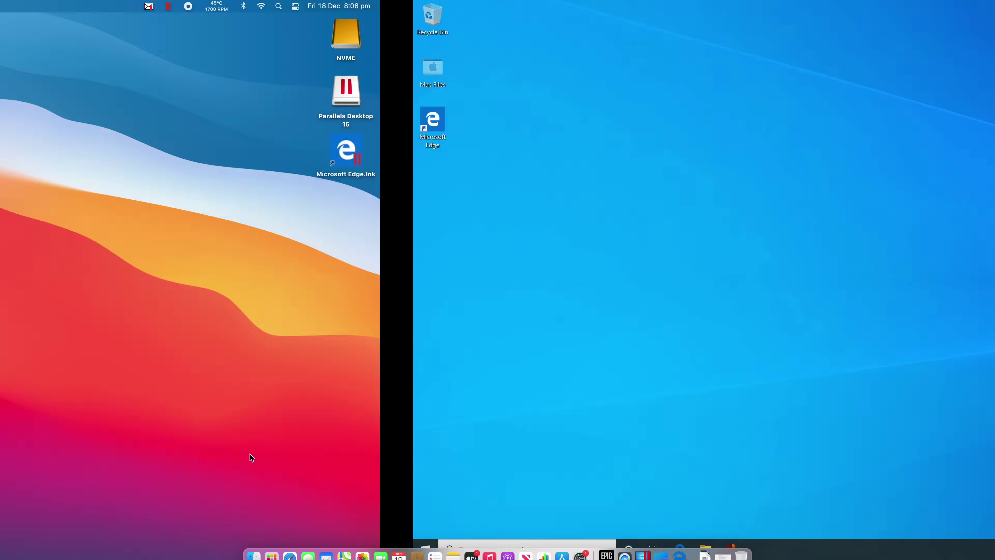
key(ctrl+Right)
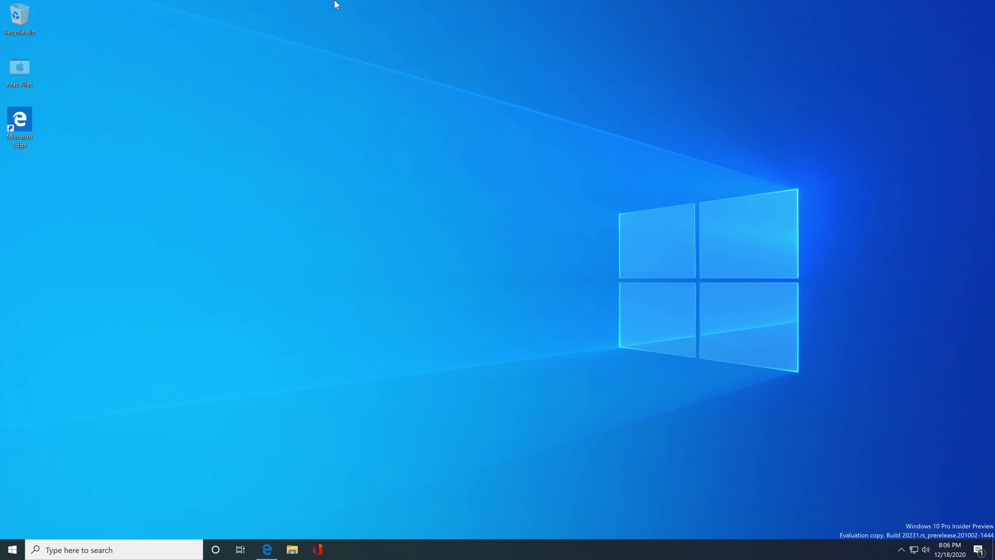
Step: Take Windows 10 out of full screen and pause the VM from the Parallels menu-bar controls
mouse_move(336, 3)
click(28, 24)
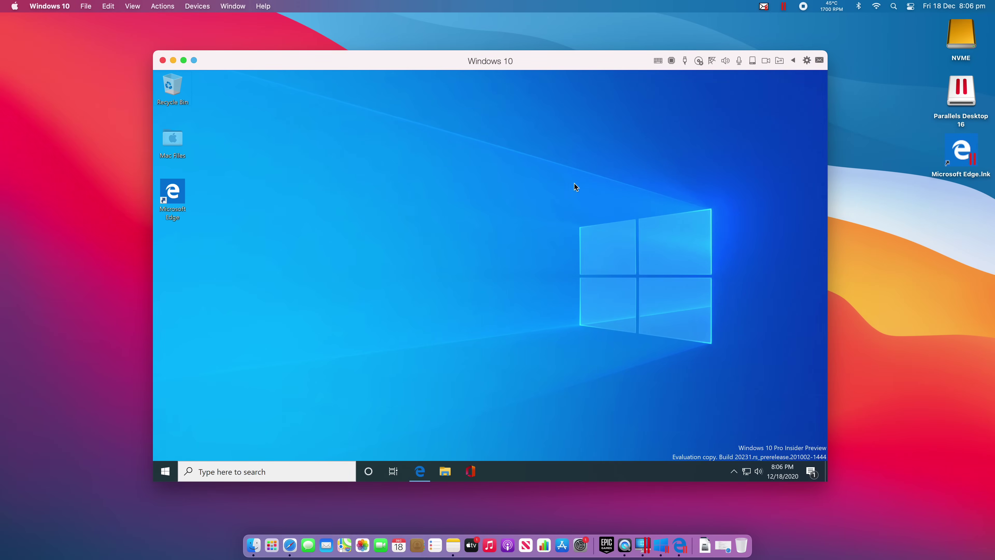
click(785, 6)
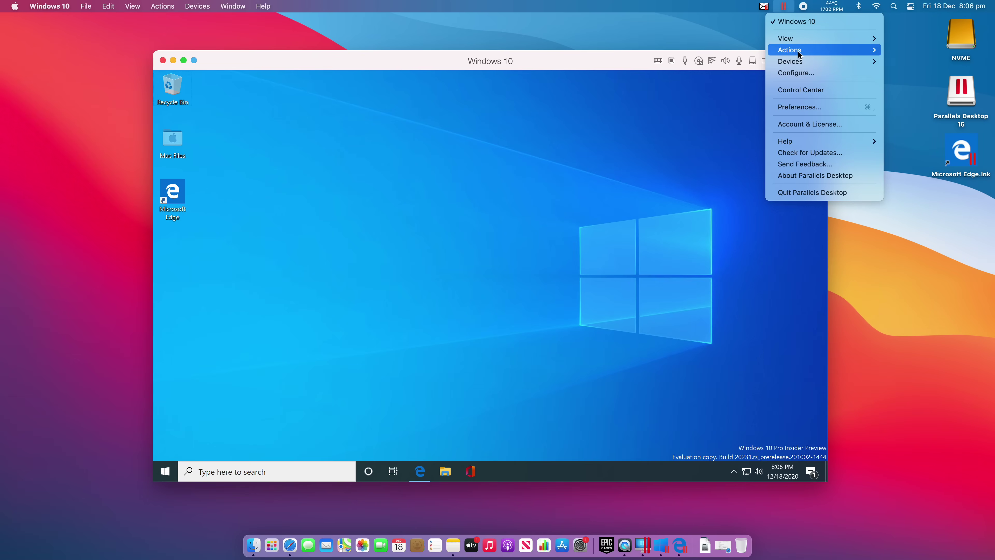
mouse_move(860, 53)
click(915, 67)
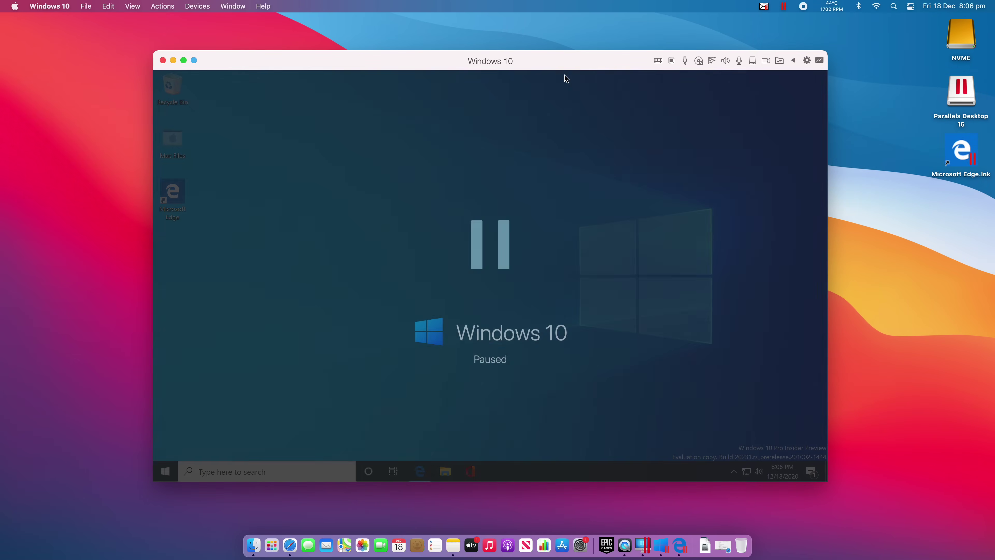
Step: Resume the paused Windows 10 virtual machine from the Parallels menu-bar controls
click(783, 6)
mouse_move(815, 51)
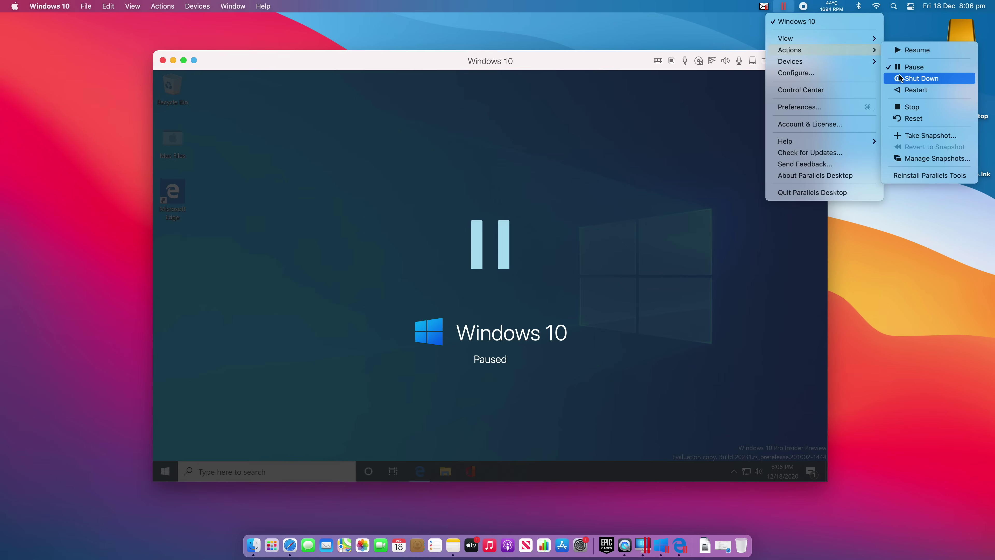
click(485, 61)
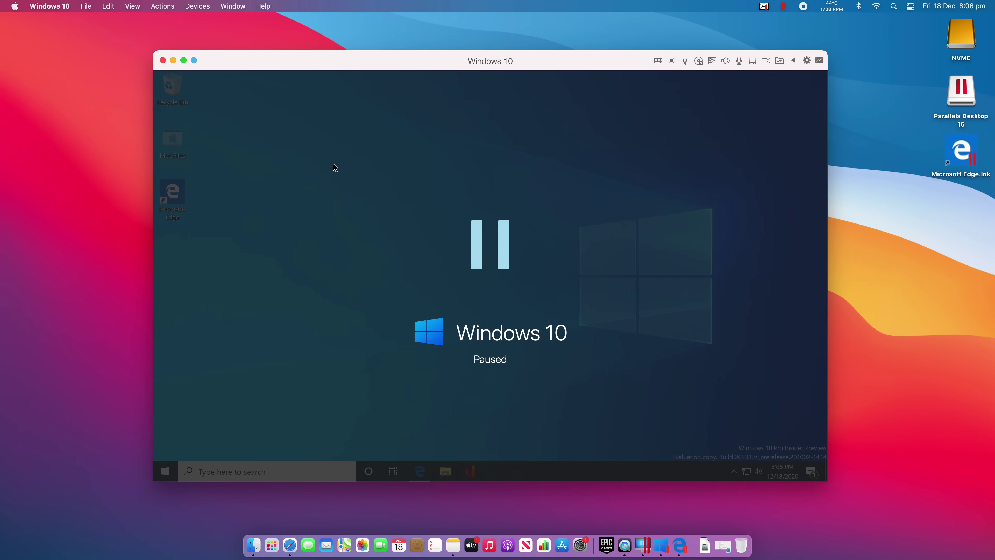
click(781, 5)
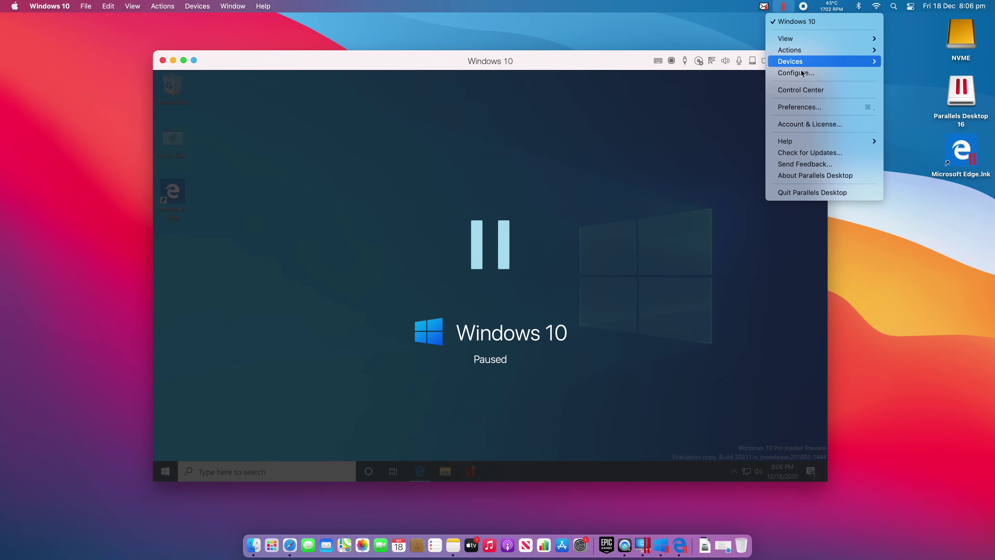
mouse_move(824, 51)
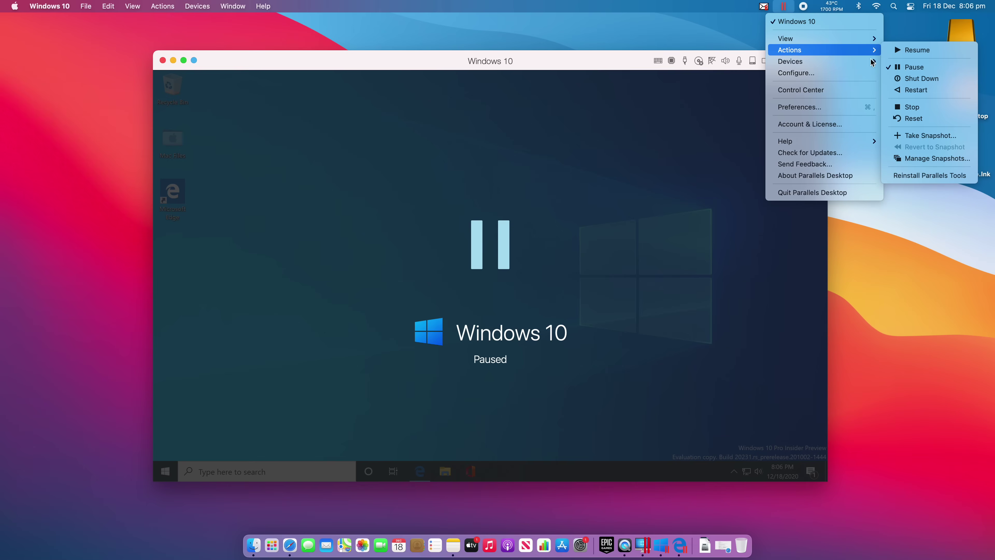
click(898, 67)
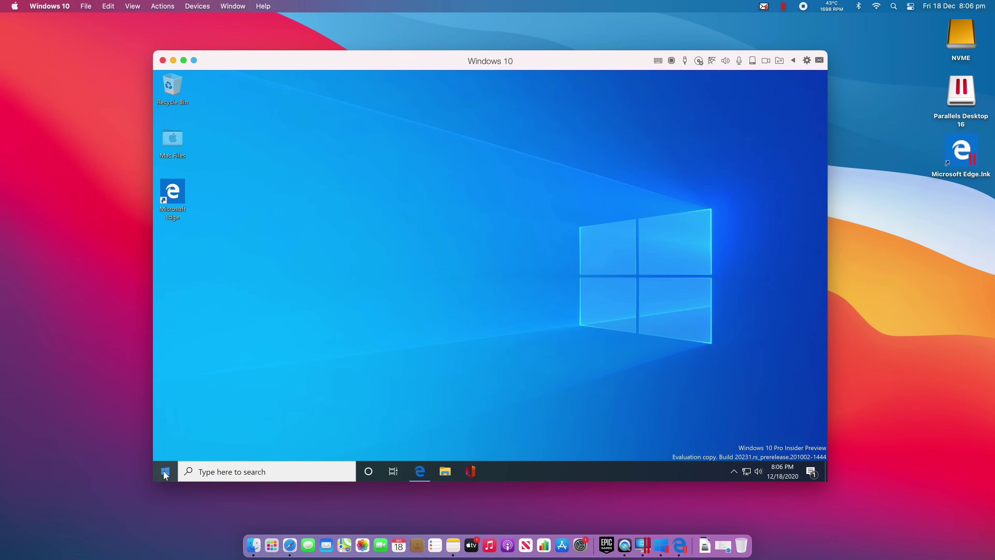
Step: Shut down Windows 10 from the Start button's right-click menu
right_click(165, 475)
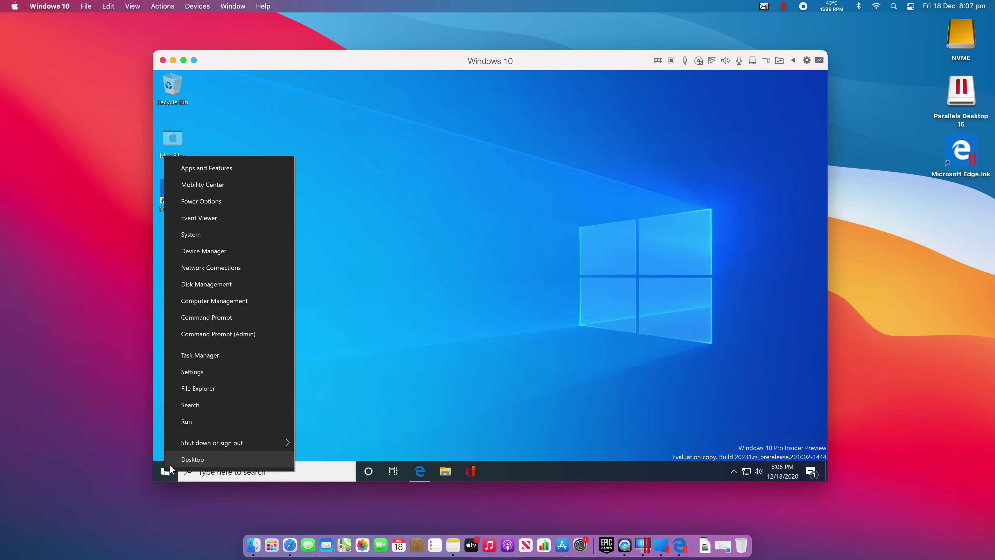
mouse_move(214, 439)
click(325, 422)
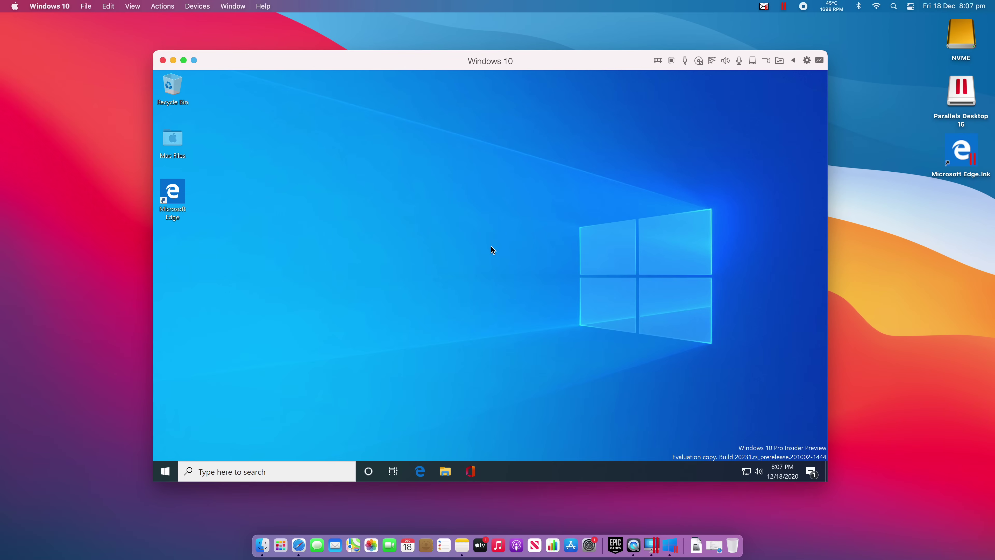
Step: Open Activity Monitor via Spotlight and select the Windows 10 process on the CPU tab, at 132% CPU
key(super+space)
text(activity)
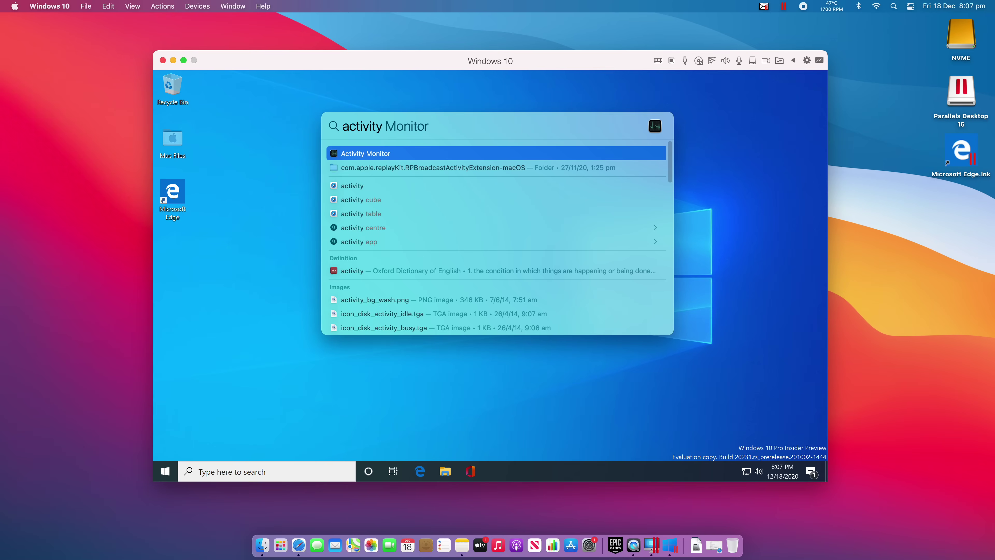
key(Return)
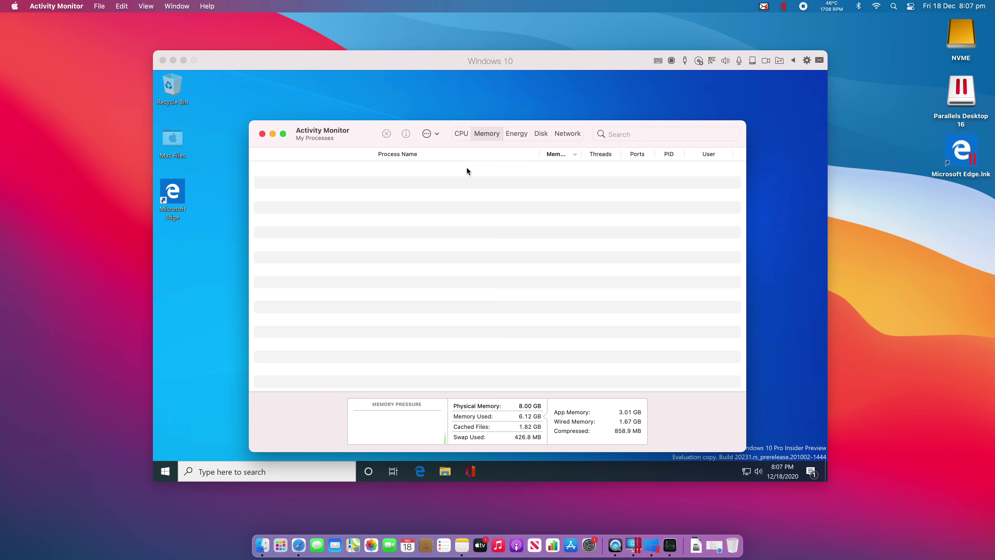
click(461, 134)
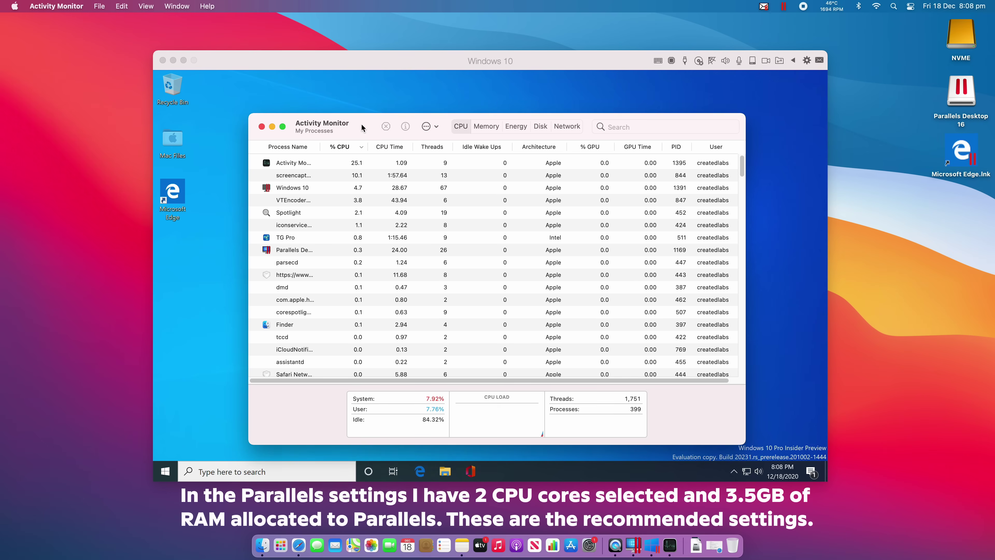
drag(361, 123, 387, 116)
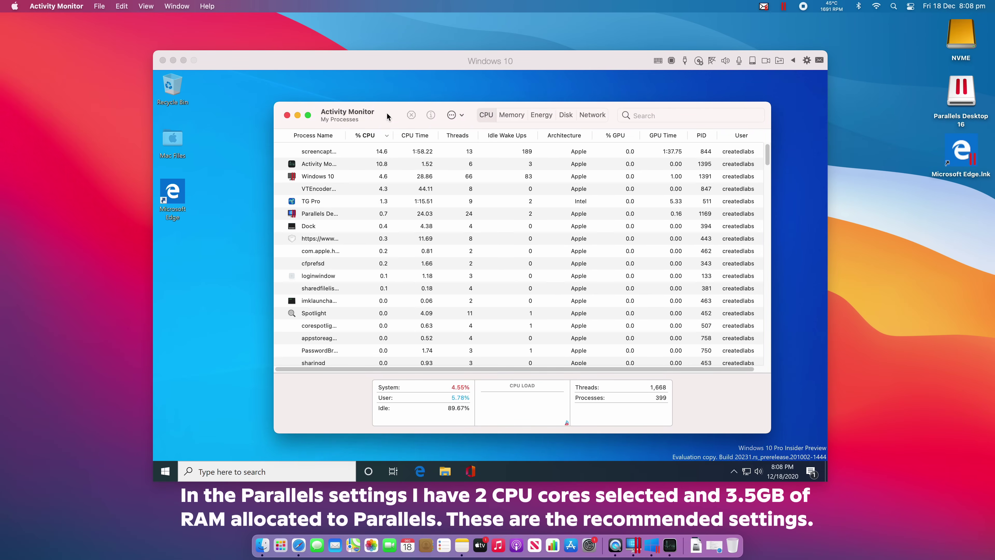
click(328, 178)
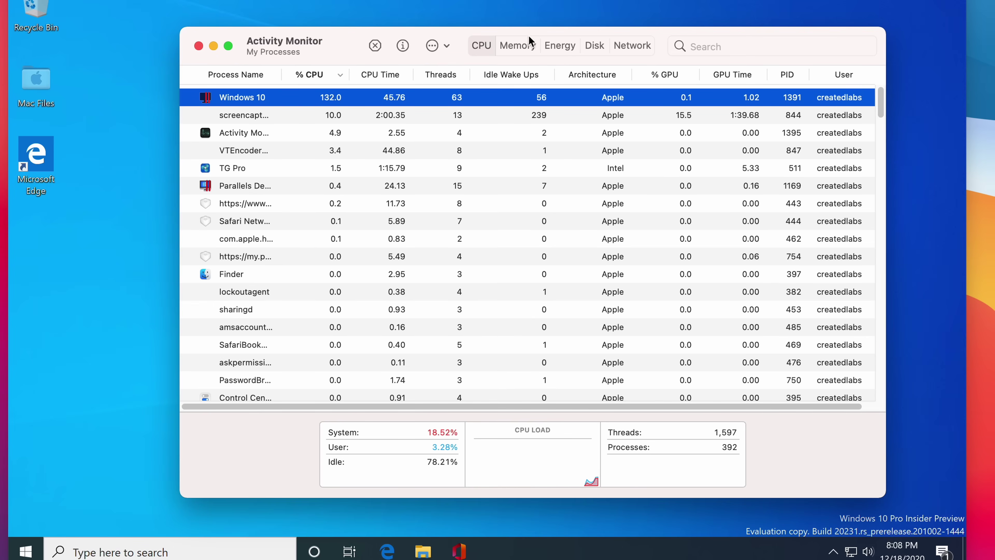
Step: Switch Activity Monitor to the Memory tab, showing Windows 10 at 6.20 GB, and move it aside
click(513, 45)
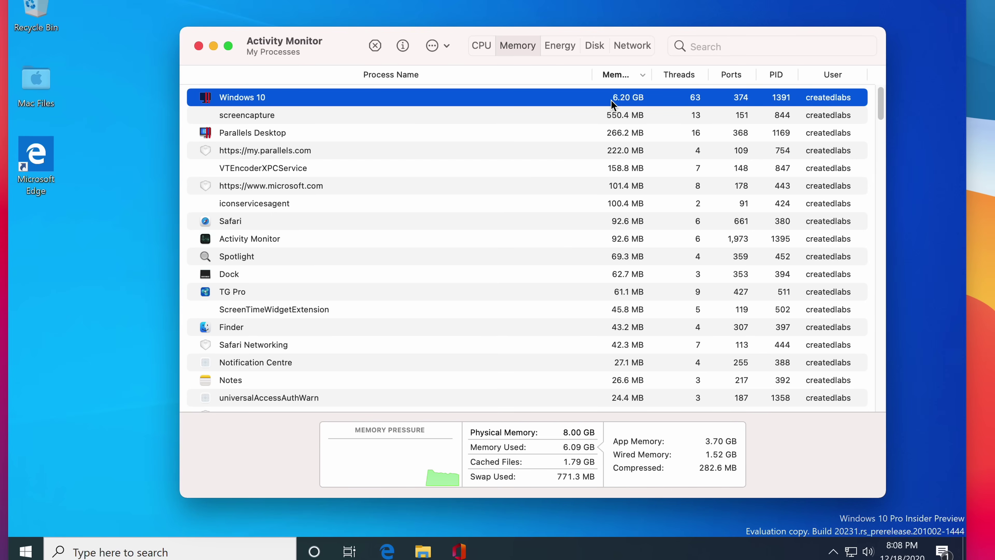
mouse_move(496, 483)
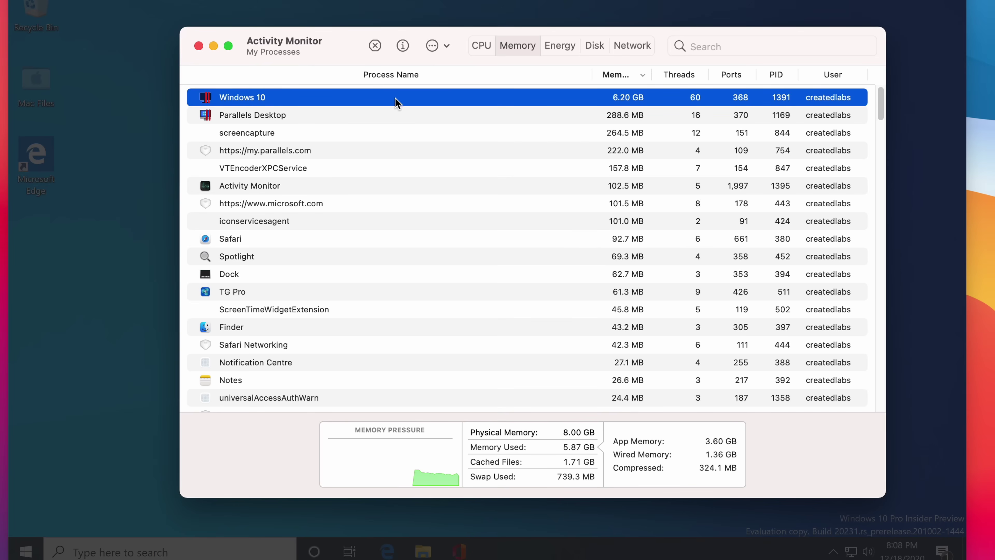
drag(344, 47, 285, 160)
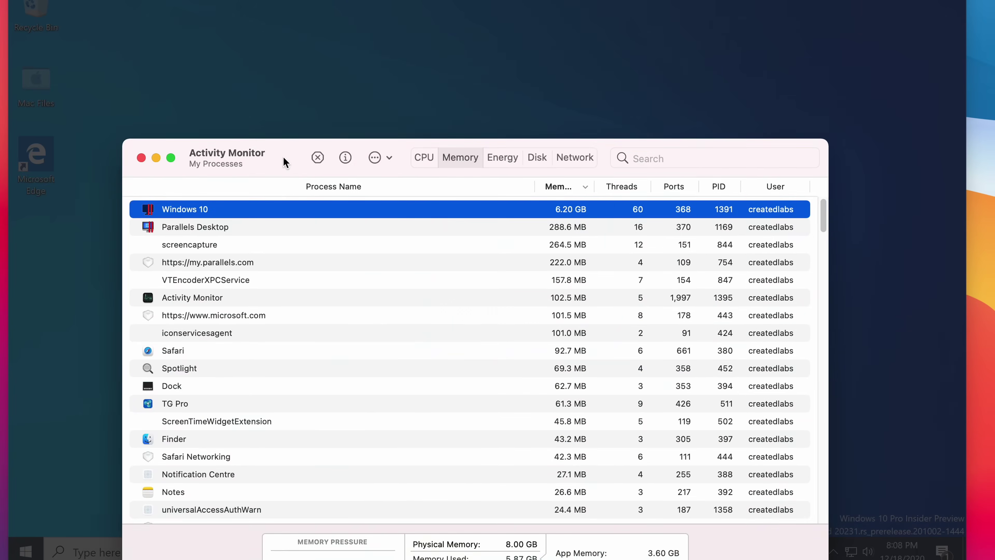
Step: Resume the Windows 10 VM, then bring Activity Monitor back and raise it above the Windows taskbar
click(316, 91)
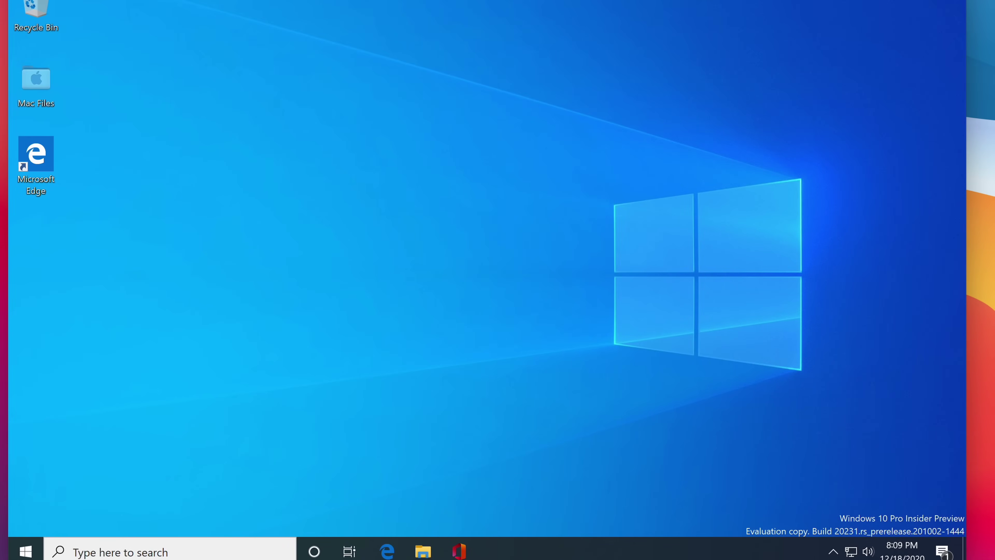
key(super+Tab)
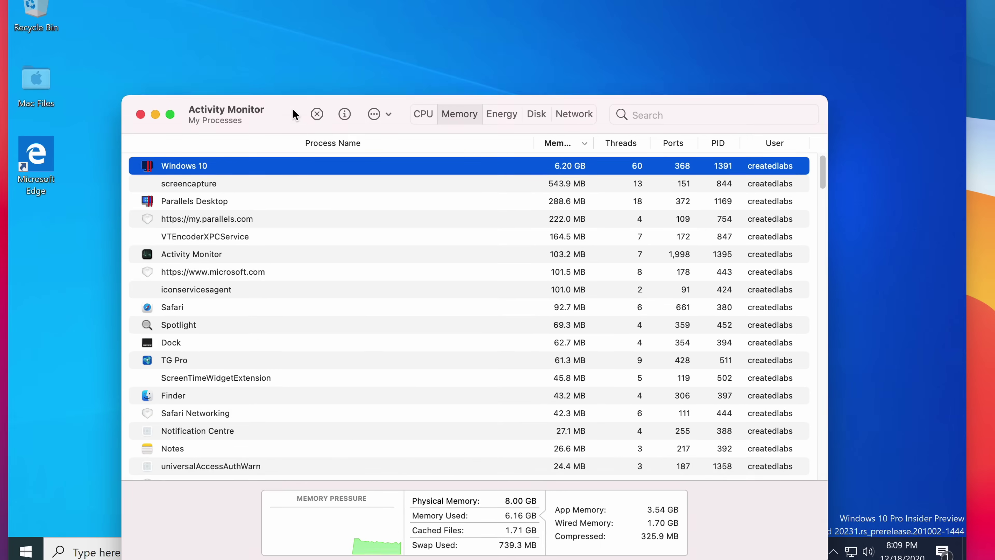
drag(295, 115, 295, 57)
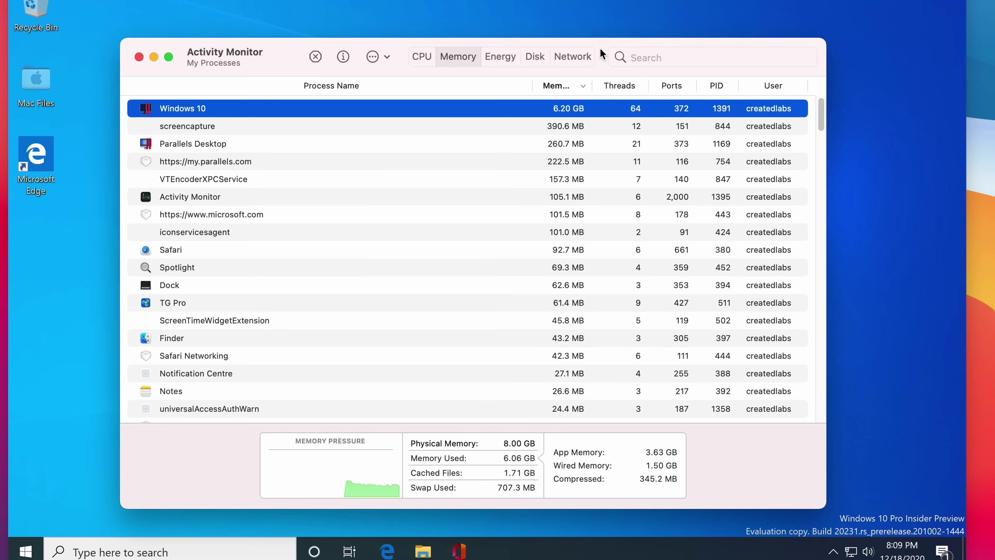
Step: Put away Activity Monitor so the Windows 10 VM window is in front
key(super+q)
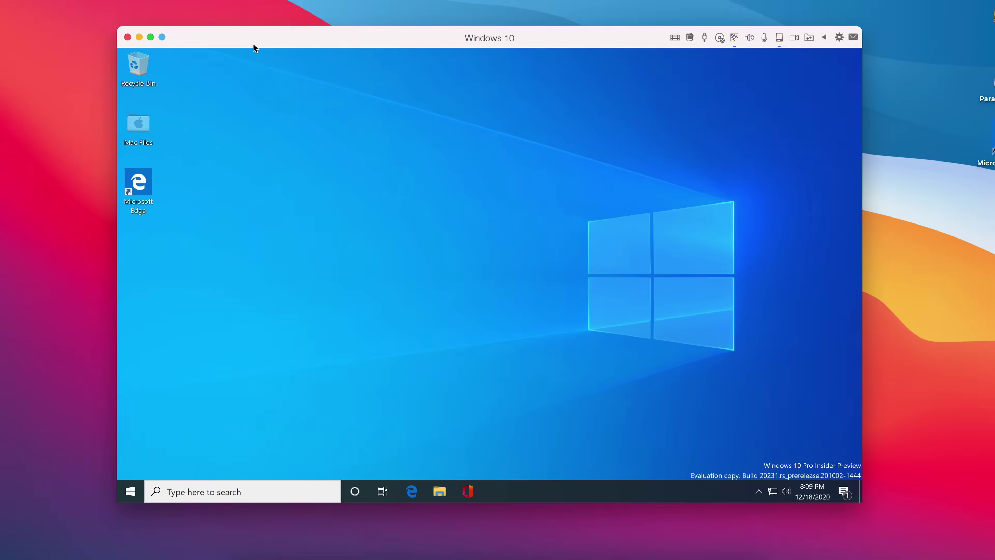